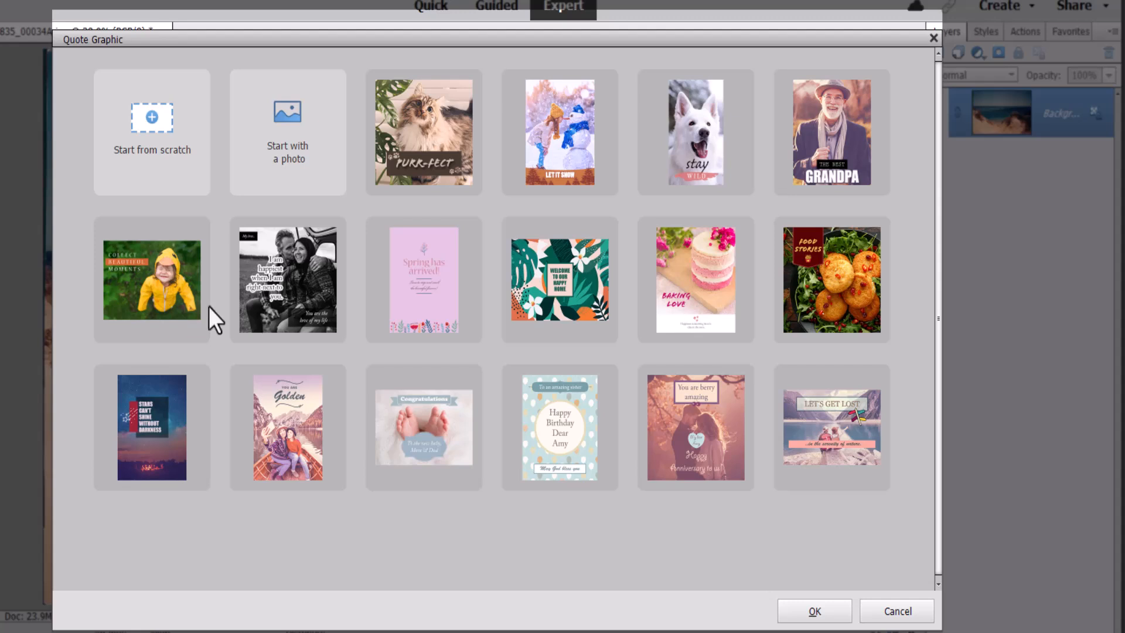
- Start a quote graphic from the "Collect Beautiful Moments" template in the Facebook Post size
click(208, 307)
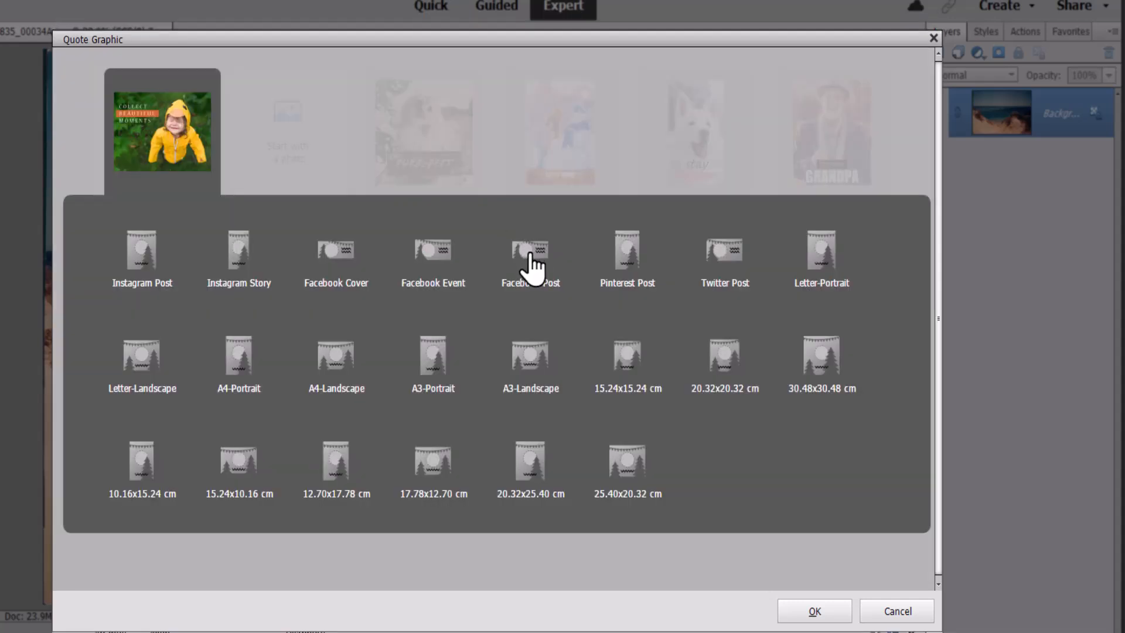
click(530, 264)
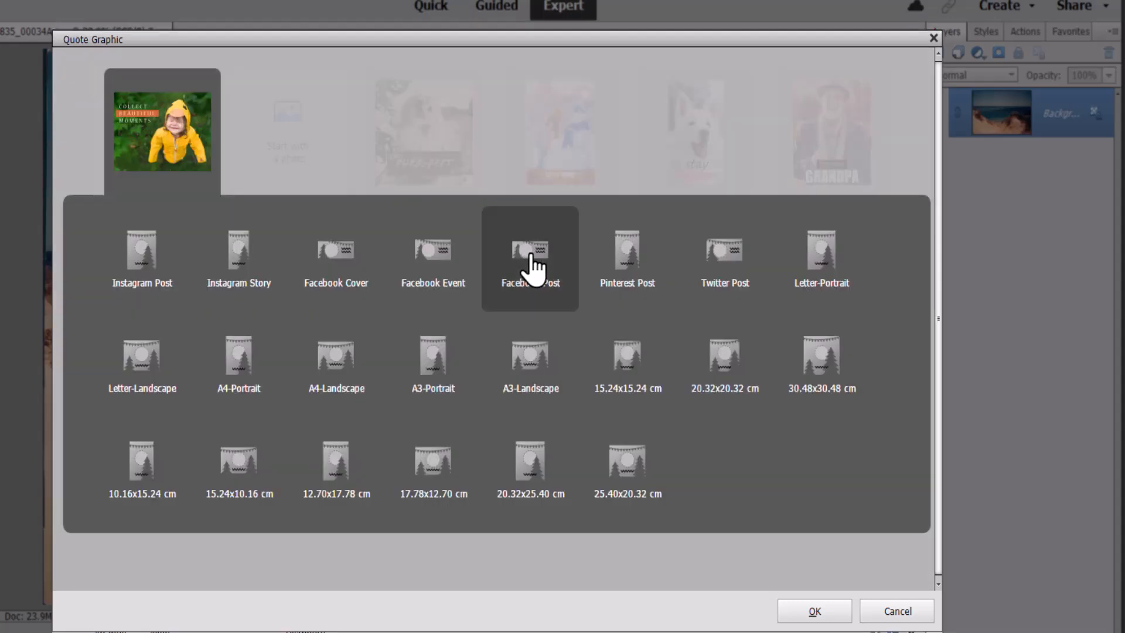
click(814, 611)
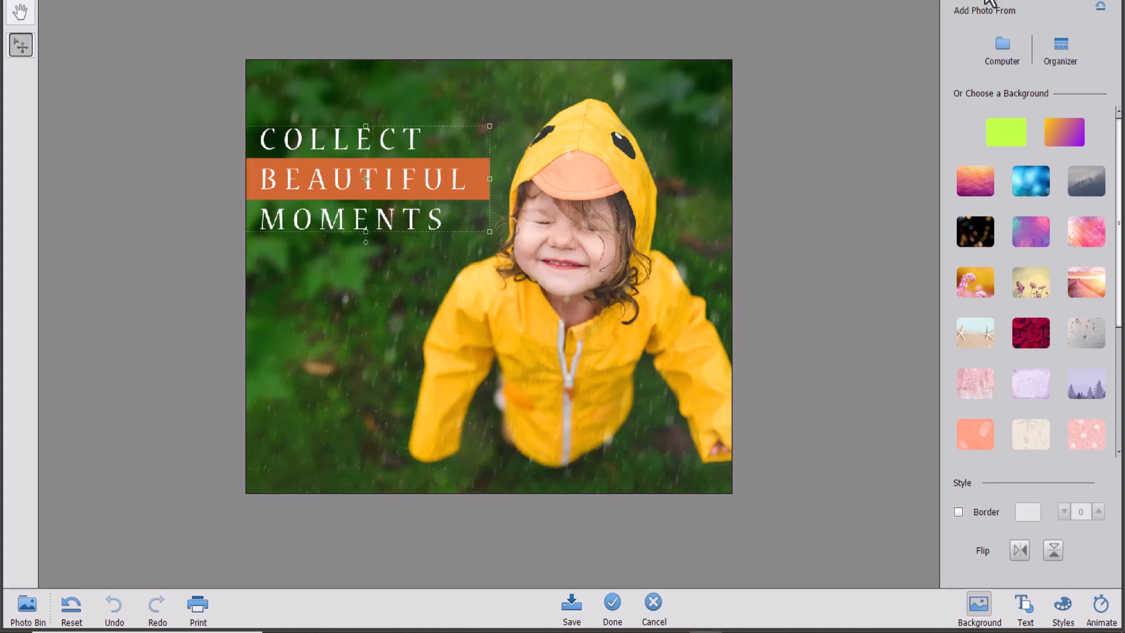
- Replace the template's background photo with the open beach photo and shift it sideways within the frame
scroll(1032, 433, down, 4)
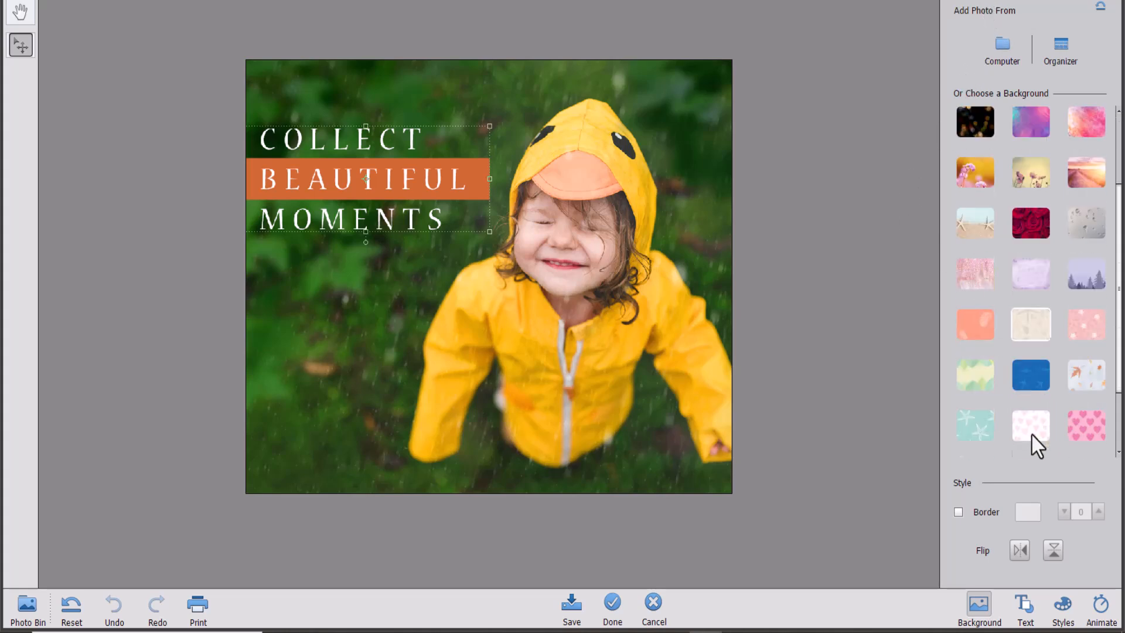
scroll(1029, 424, up, 4)
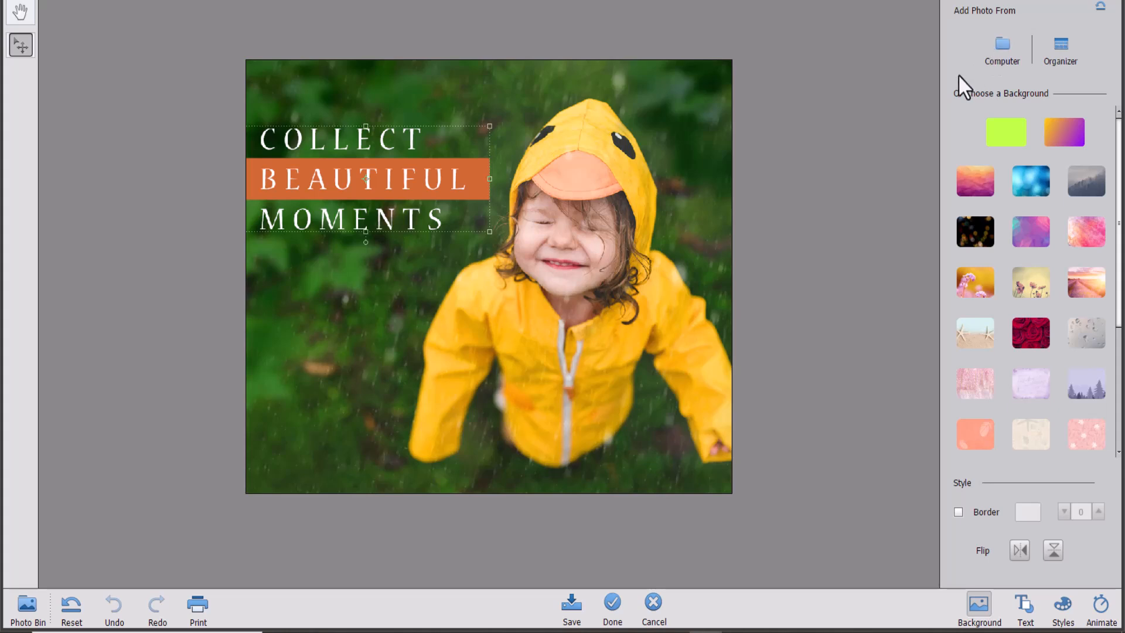
click(27, 609)
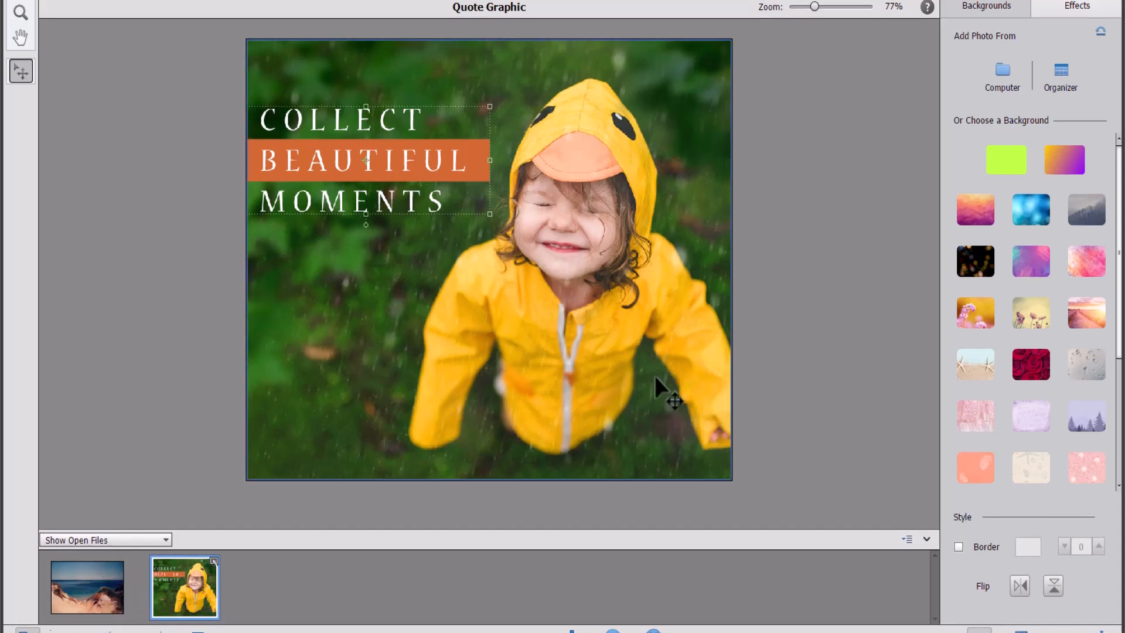
click(1006, 71)
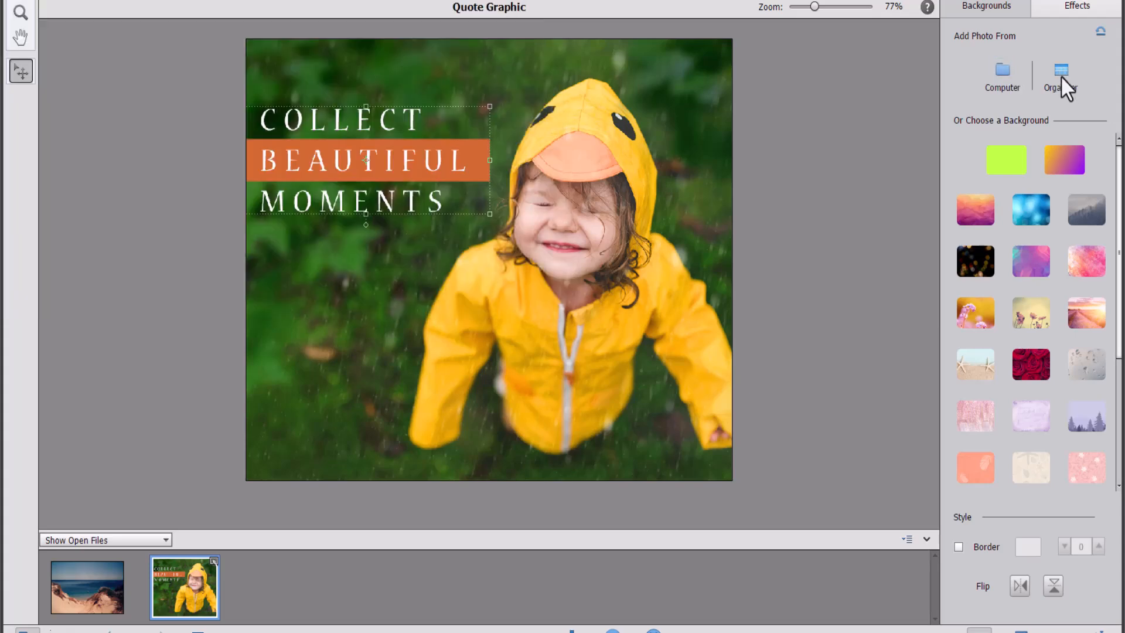
drag(387, 388, 413, 373)
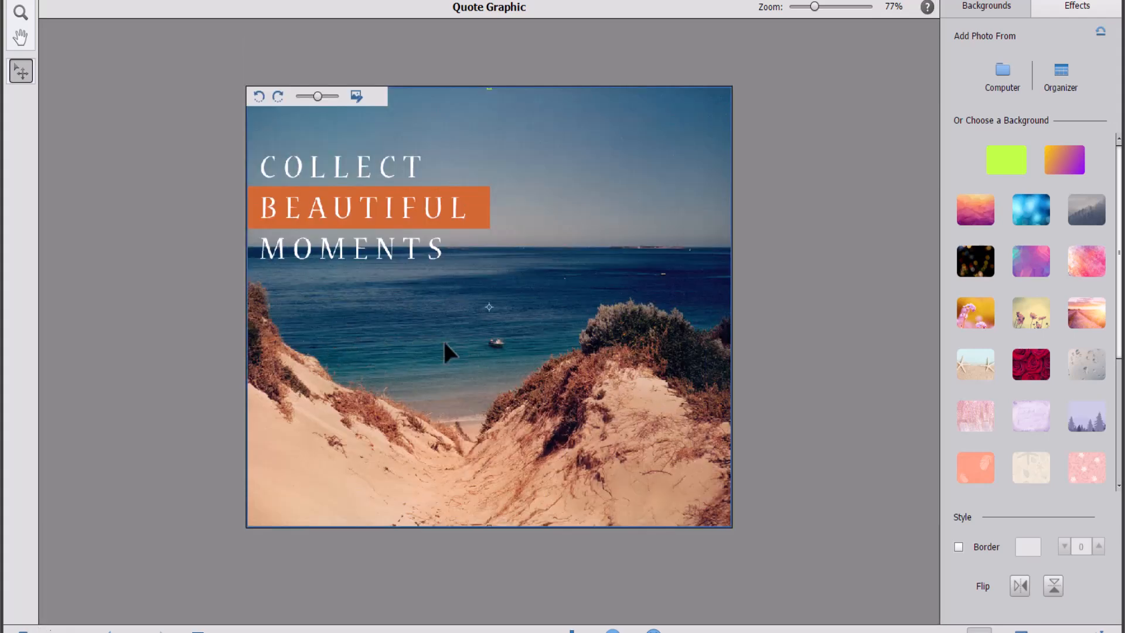
drag(391, 332, 451, 332)
mouse_move(317, 96)
mouse_down()
mouse_move(337, 97)
mouse_move(319, 97)
mouse_up()
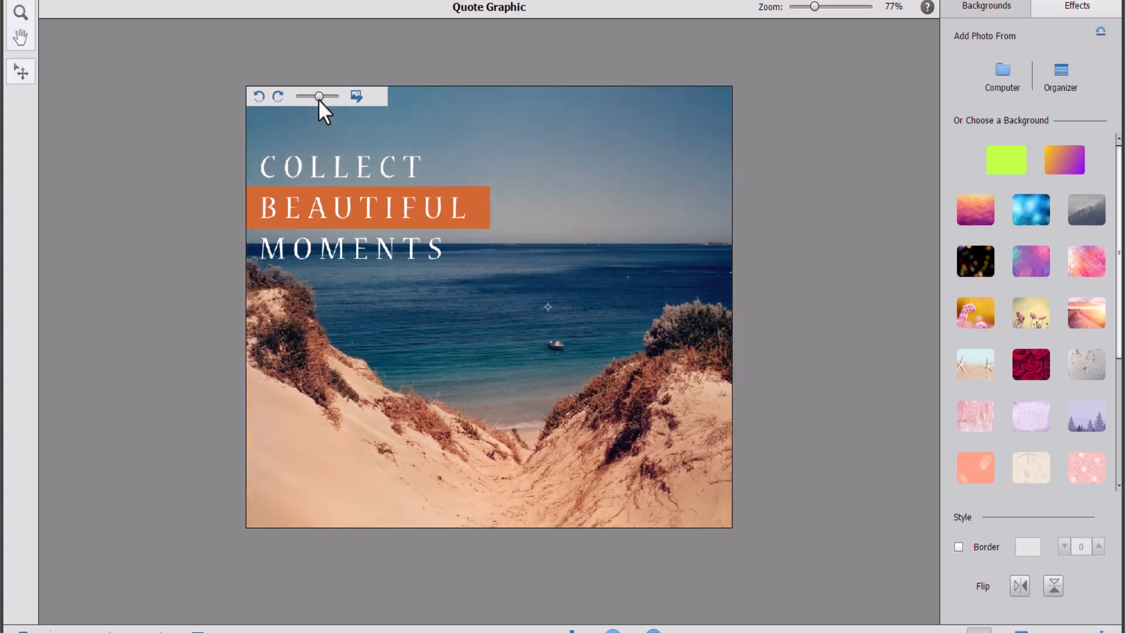
- Try preset backgrounds on the graphic, including the silhouetted wildflowers and the pink floral pattern
click(1032, 224)
click(1031, 319)
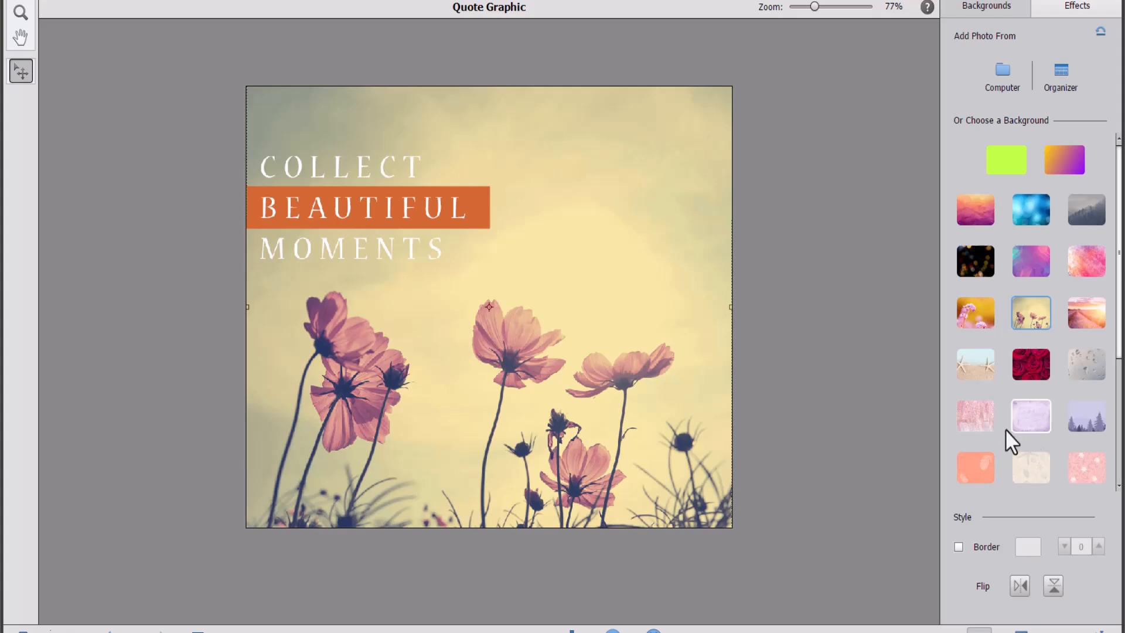
click(1091, 473)
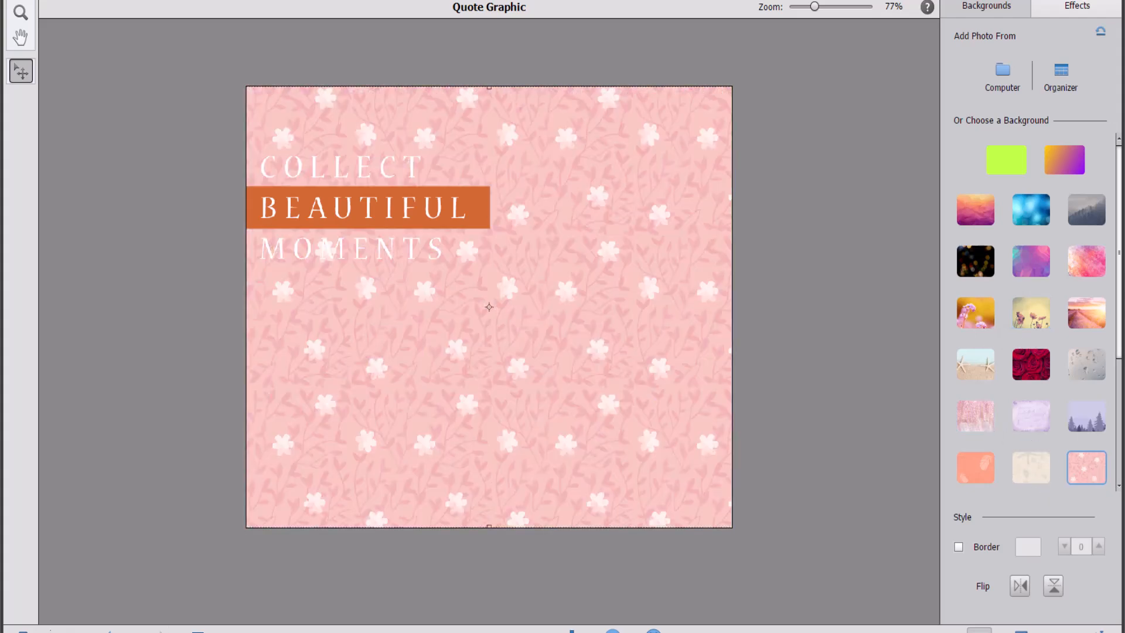
- Set the open beach photo as the background of the quote graphic in place of the floral pattern
click(103, 630)
drag(88, 587, 329, 419)
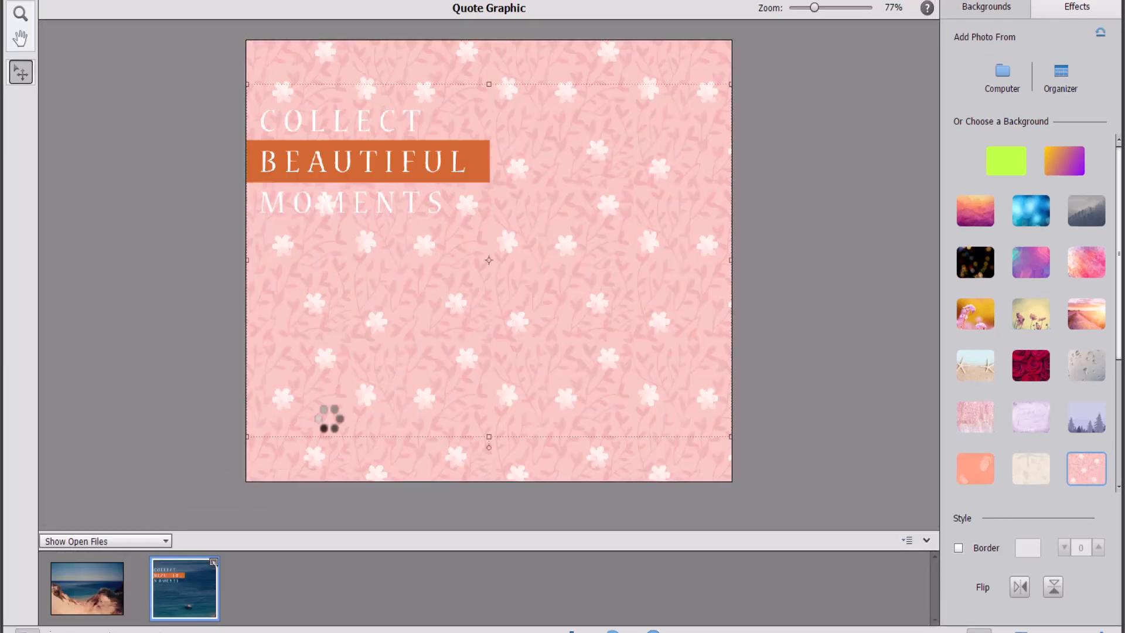
- Add a white border of size 18 around the beach photo
scroll(1014, 375, down, 4)
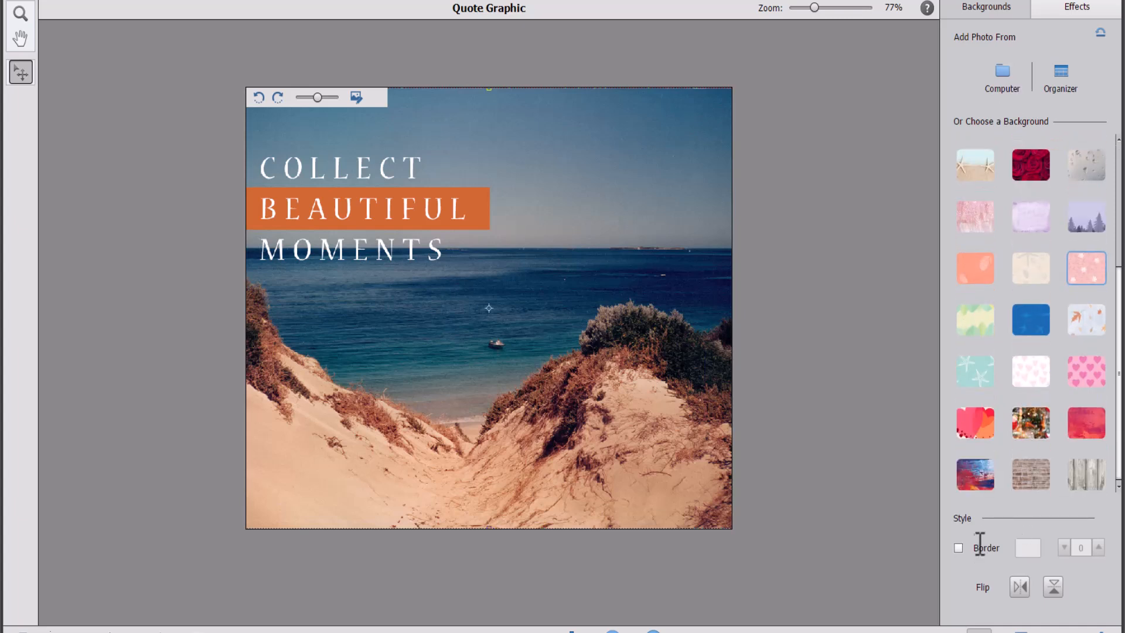
click(958, 549)
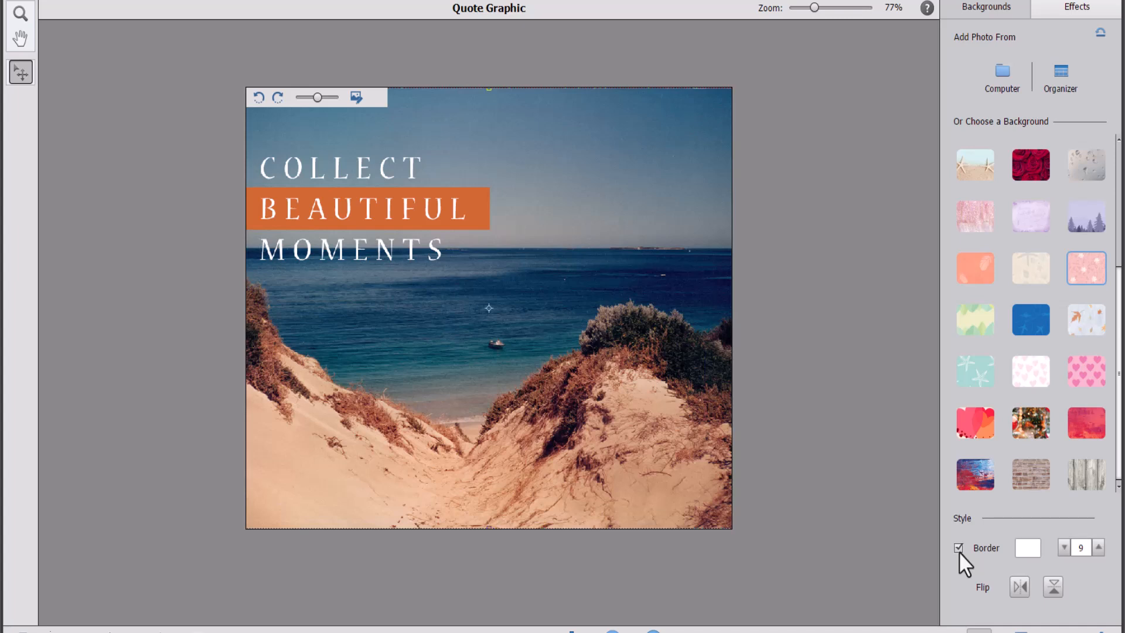
click(1100, 543)
click(1099, 544)
click(1099, 544)
click(1098, 544)
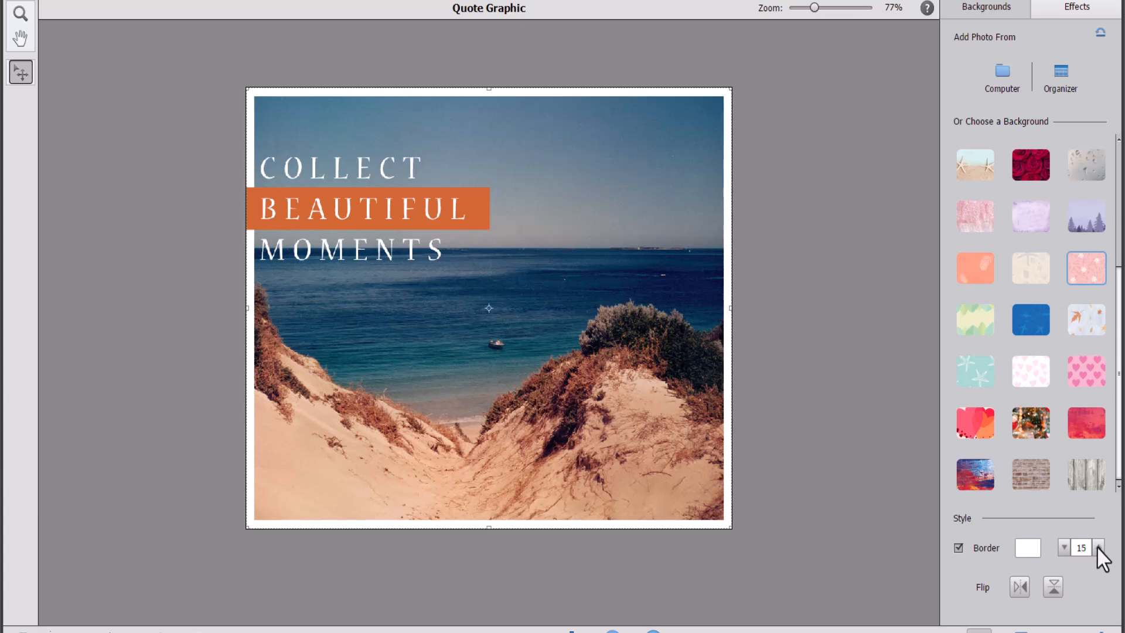
click(1097, 546)
click(1098, 546)
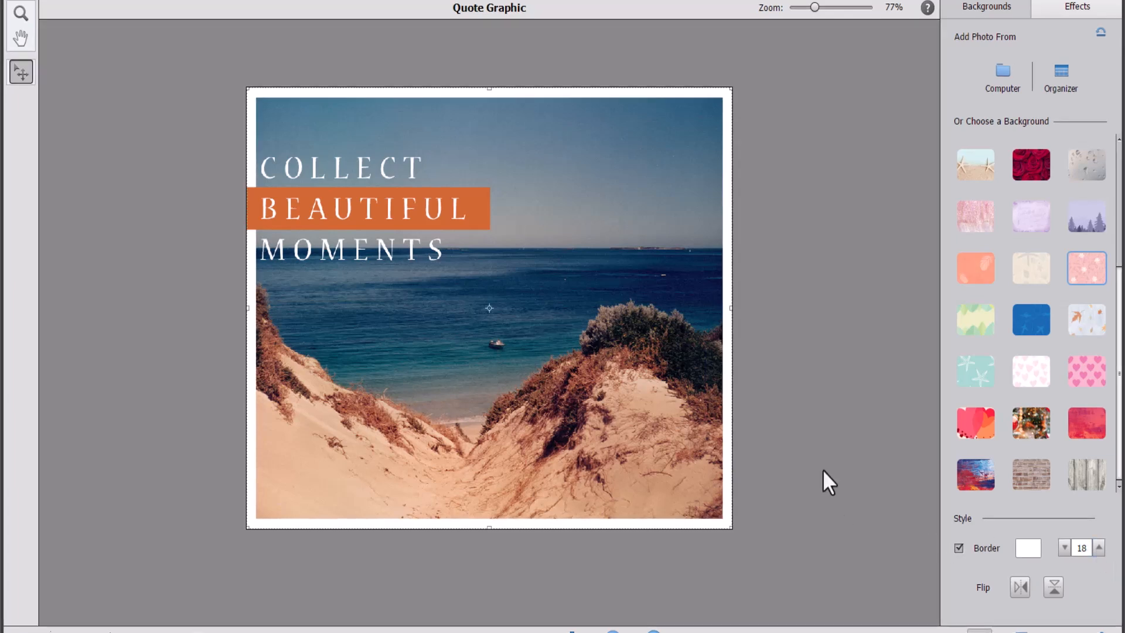
- Try flipping the beach photo horizontally and vertically, and return it to its original orientation
click(1028, 587)
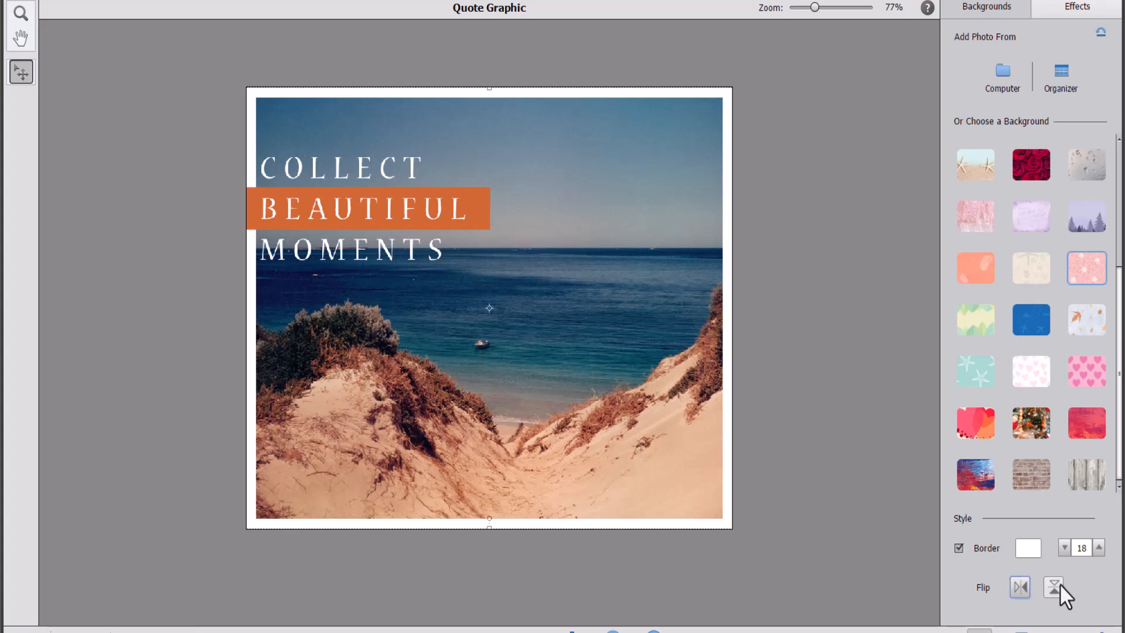
click(1054, 586)
click(1056, 585)
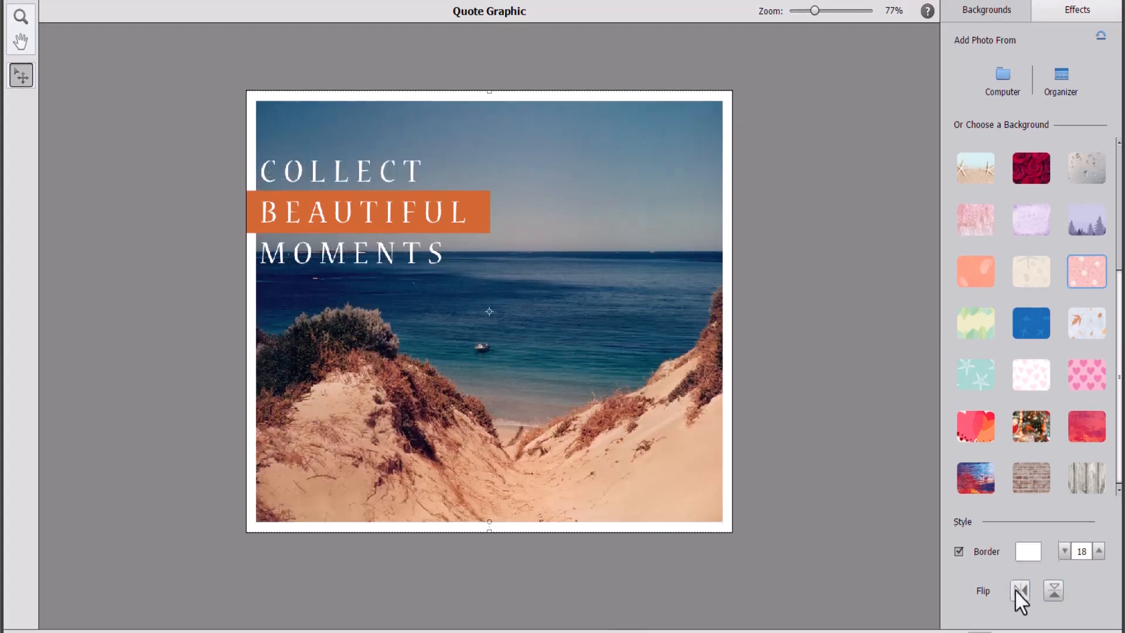
click(1018, 588)
- Try several preset effects on the beach photo and set it back to No Effect
click(1077, 7)
scroll(1028, 472, down, 3)
click(985, 343)
click(986, 417)
click(1053, 432)
scroll(996, 410, up, 3)
click(990, 189)
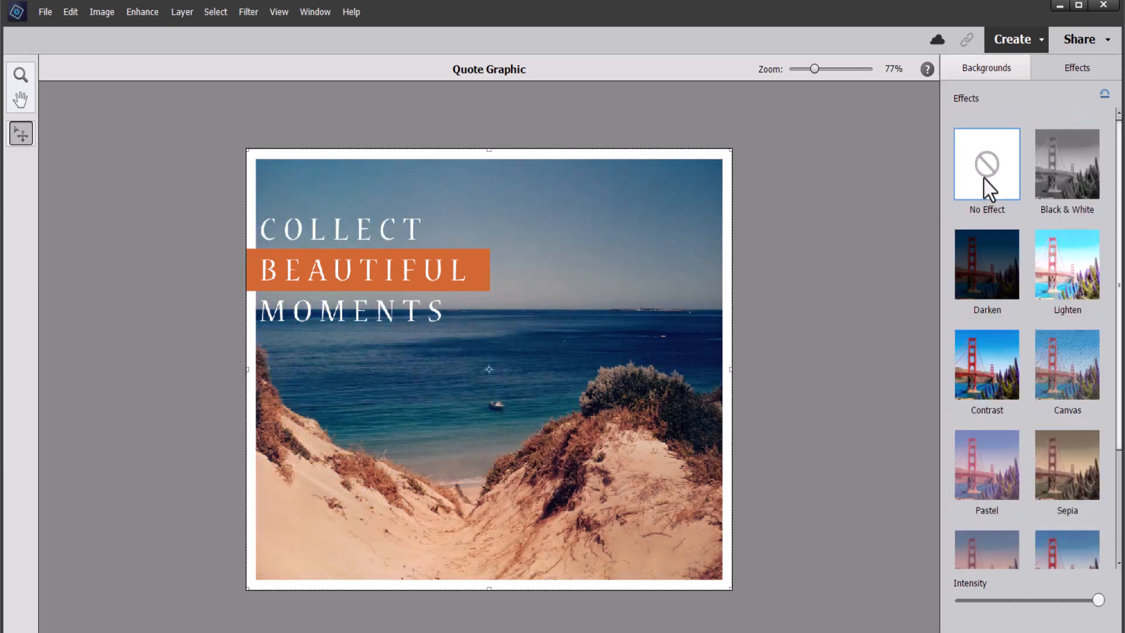
- Try the Contrast and Lighten effects on the beach photo at reduced intensity, and reset the image
click(972, 394)
scroll(986, 231, down, 3)
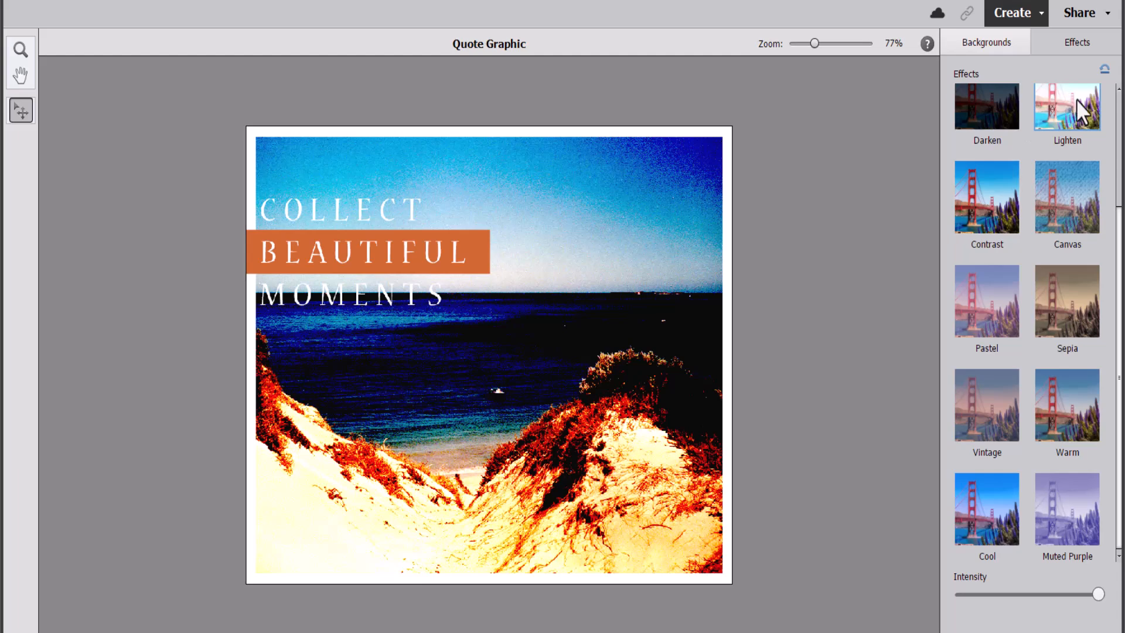
drag(1098, 595, 979, 607)
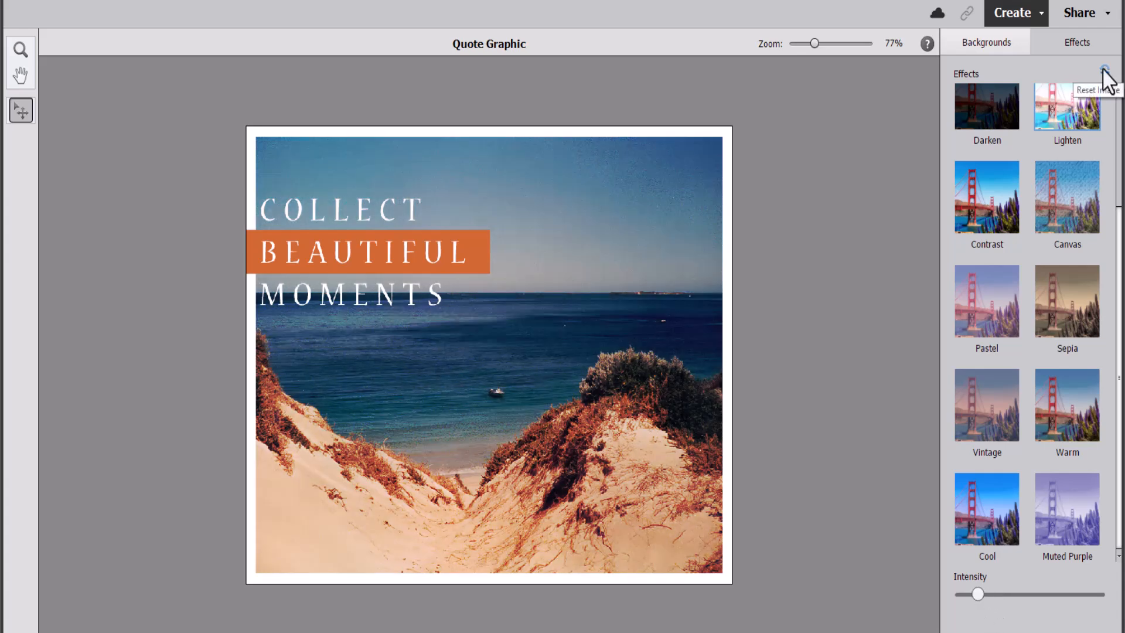
click(1104, 70)
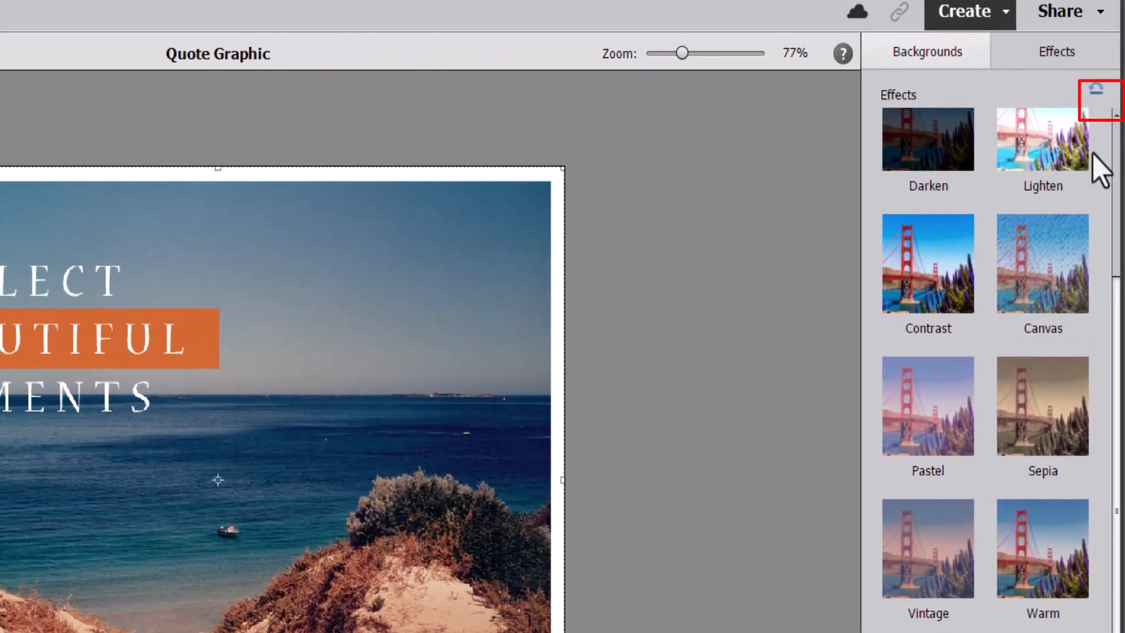
scroll(1101, 132, up, 3)
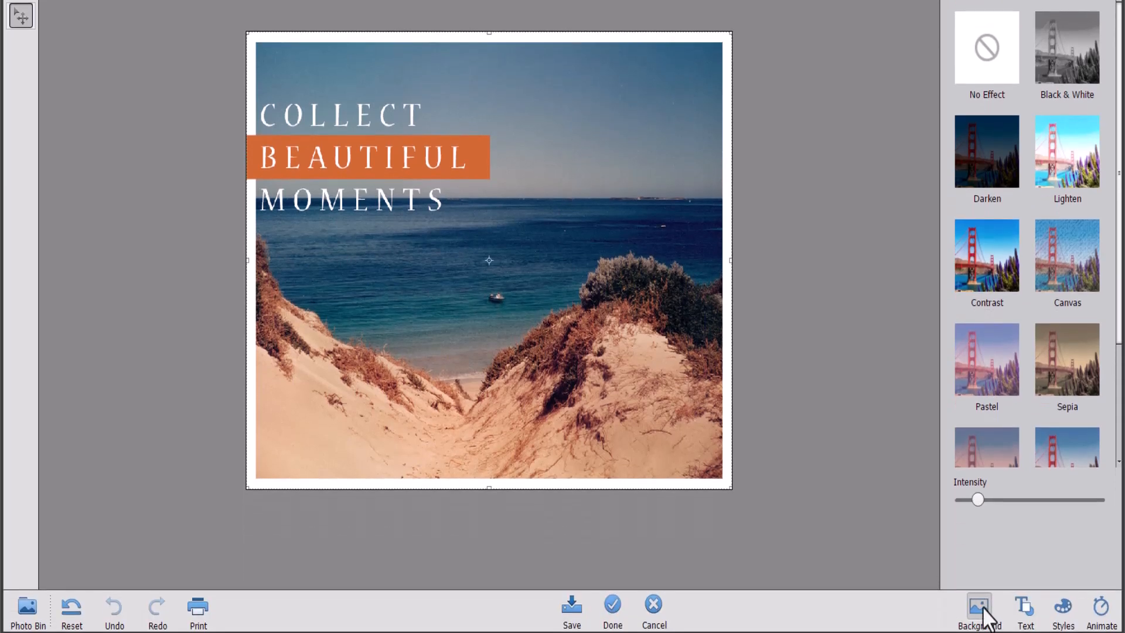
- Try preset text styles on the quote text and undo the style change
click(1025, 612)
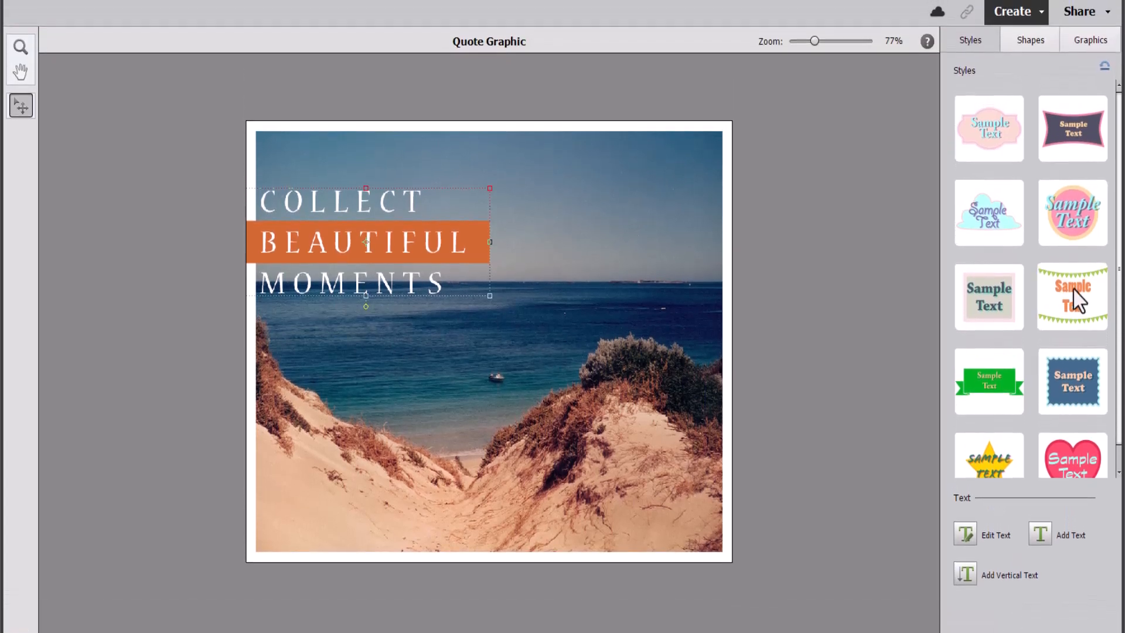
click(976, 320)
scroll(1037, 437, down, 1)
click(1053, 427)
key(ctrl+z)
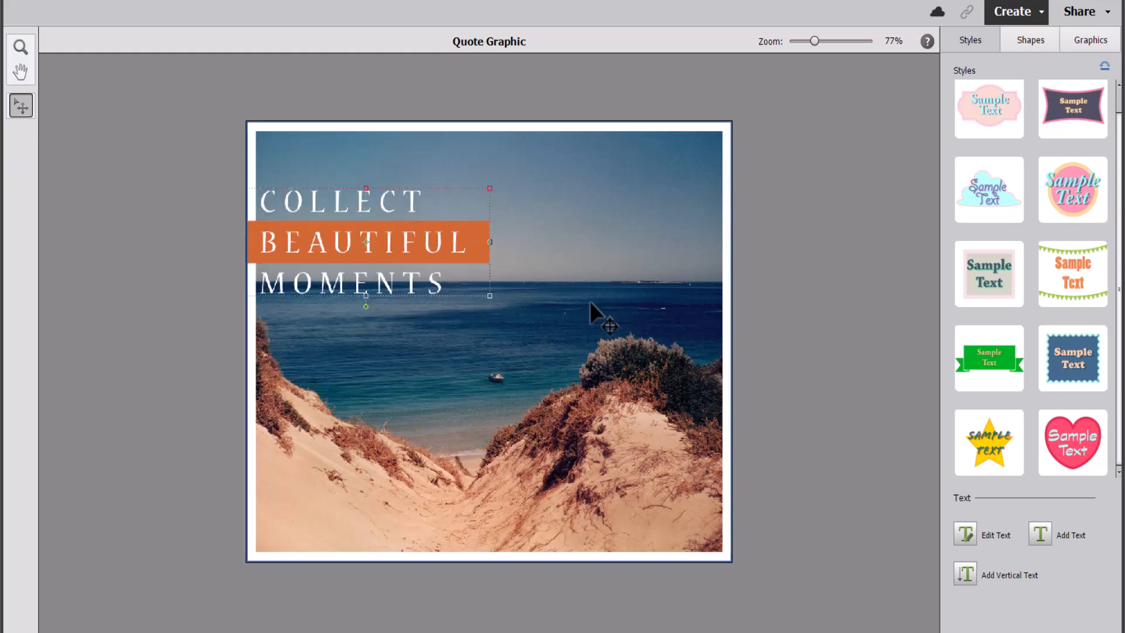
- Replace the word BEAUTIFUL with "Tranquil" in the quote and move the text block slightly up and away from the border
click(966, 535)
click(377, 240)
click(377, 241)
double_click(391, 219)
text(T)
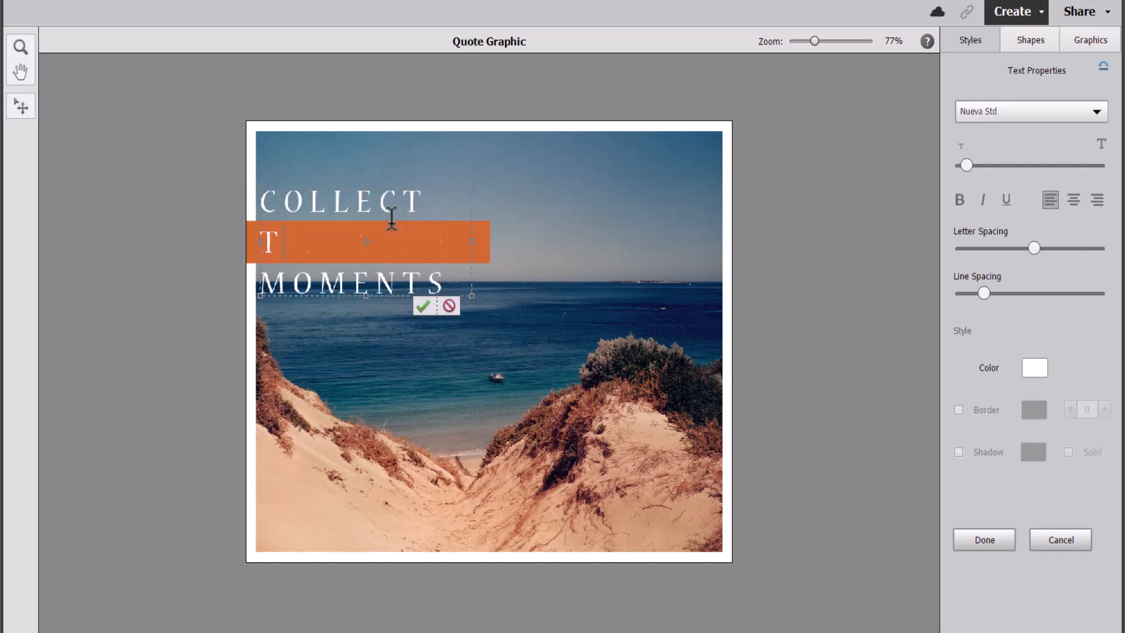
text(ranquil)
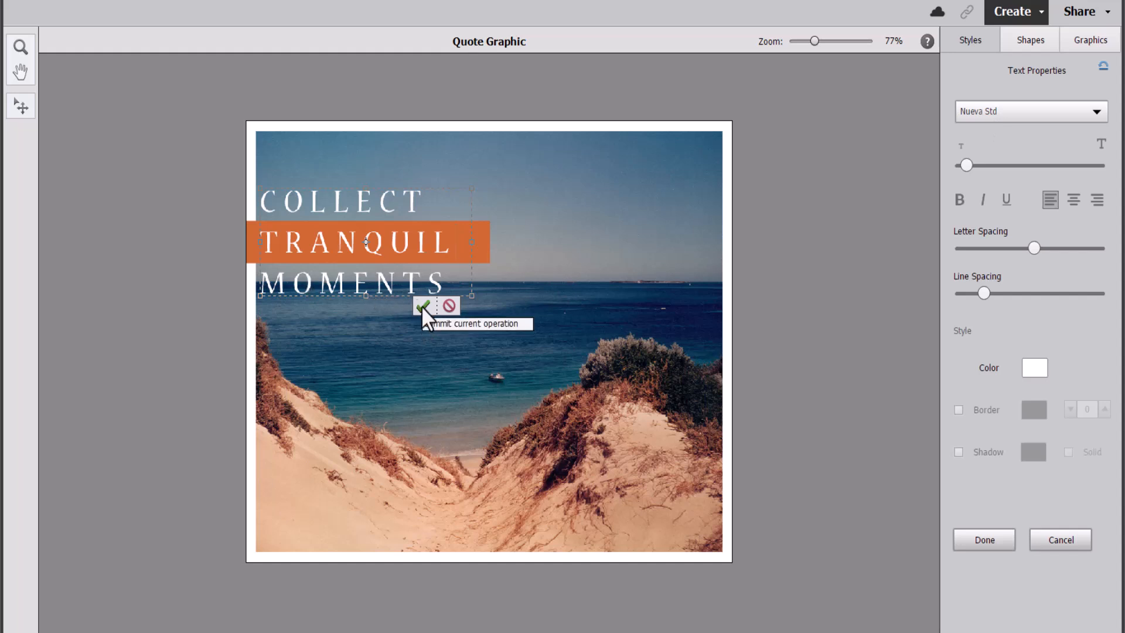
click(1032, 369)
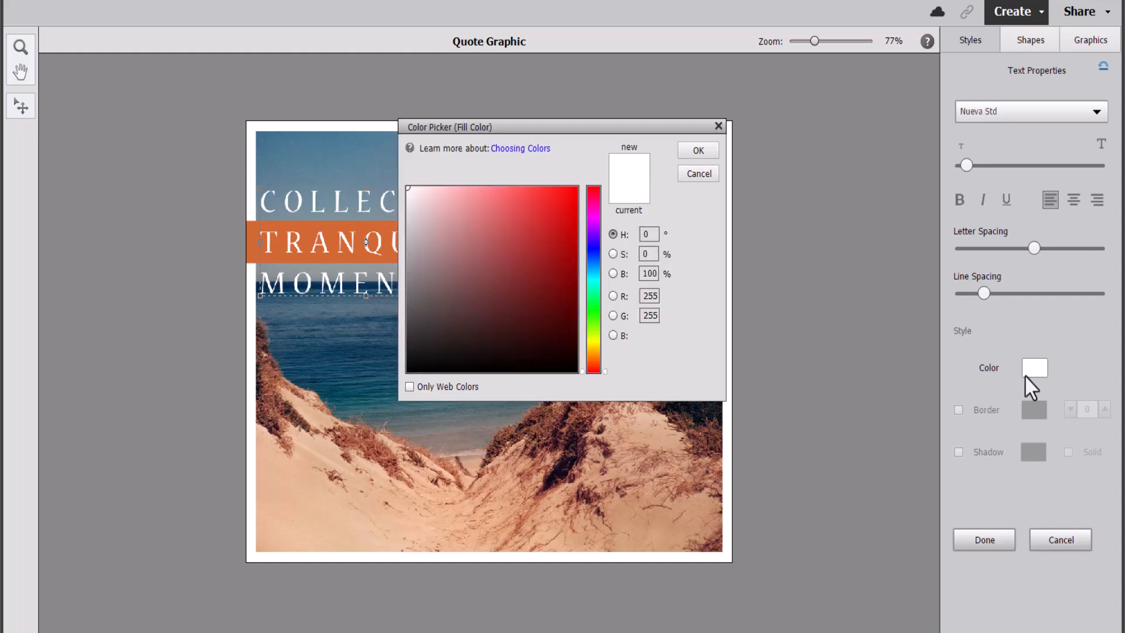
click(697, 174)
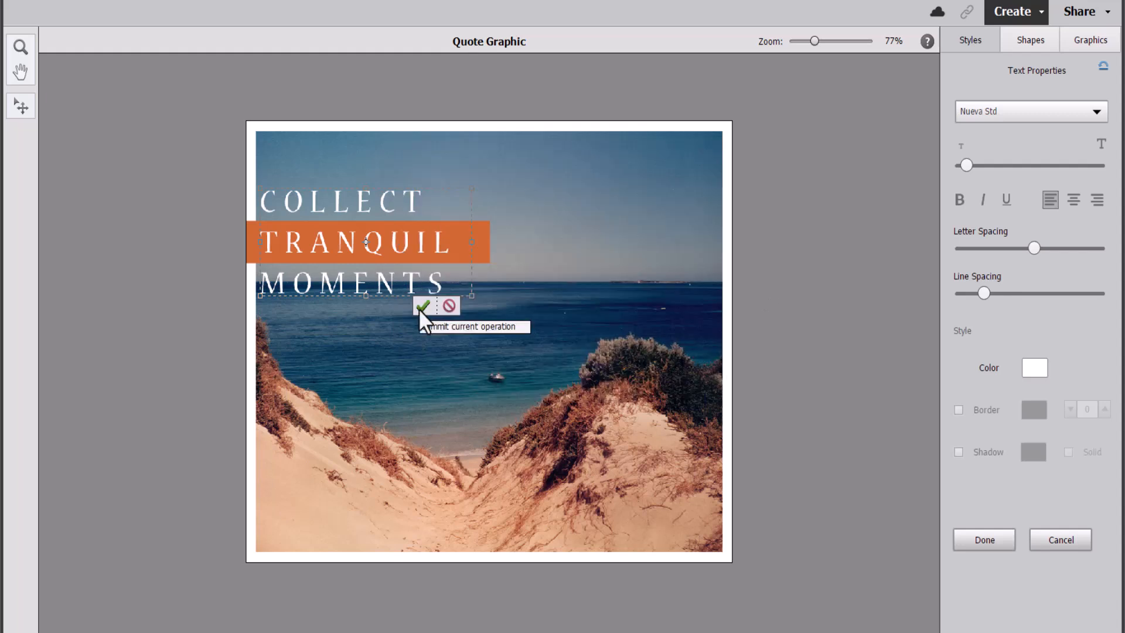
click(420, 309)
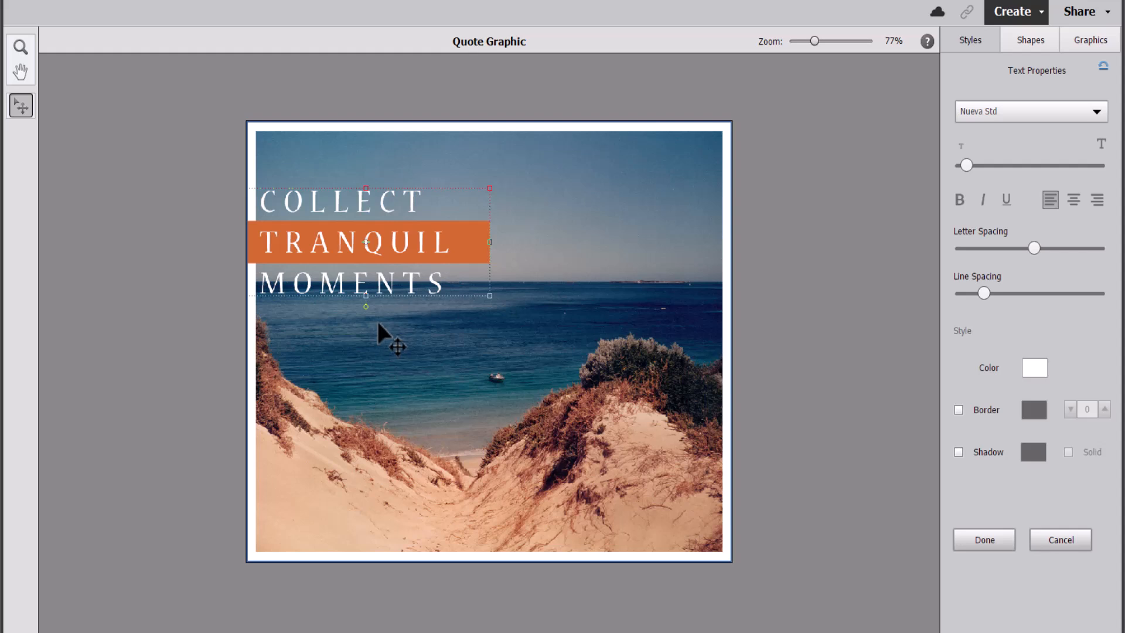
mouse_move(374, 252)
mouse_down()
mouse_move(440, 255)
mouse_move(414, 224)
mouse_move(387, 222)
mouse_move(382, 259)
mouse_move(381, 232)
mouse_up()
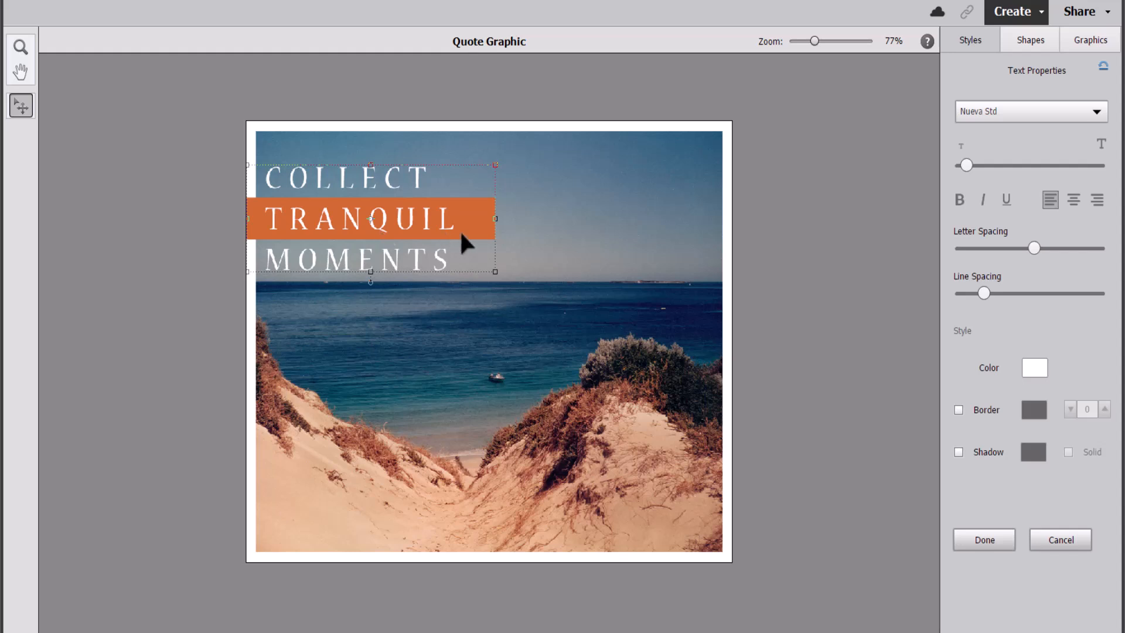
drag(496, 165, 496, 146)
mouse_move(497, 273)
mouse_down()
mouse_move(515, 281)
mouse_move(494, 268)
mouse_up()
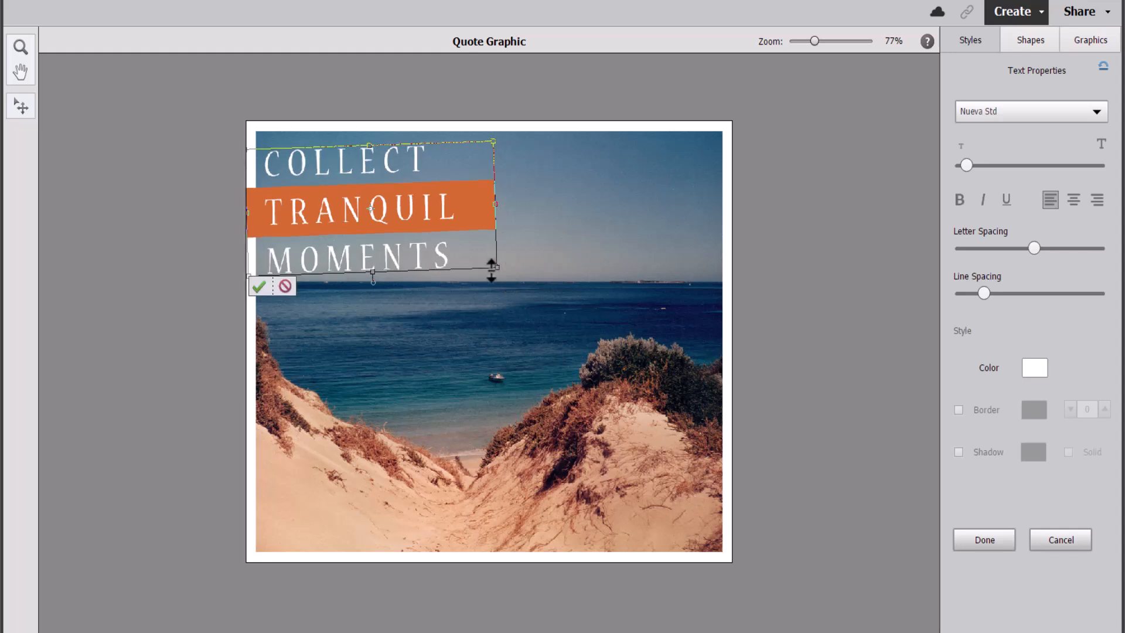
click(283, 286)
- Enlarge the quote text block and move it up into the sky above the horizon
drag(497, 253, 543, 272)
drag(446, 220, 448, 204)
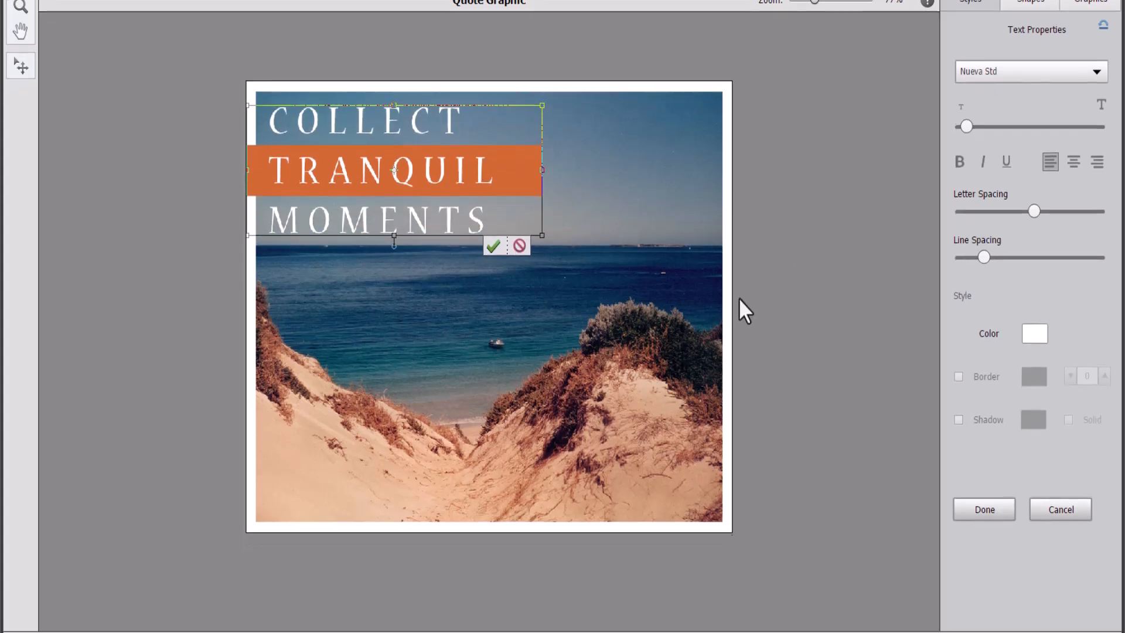
click(493, 267)
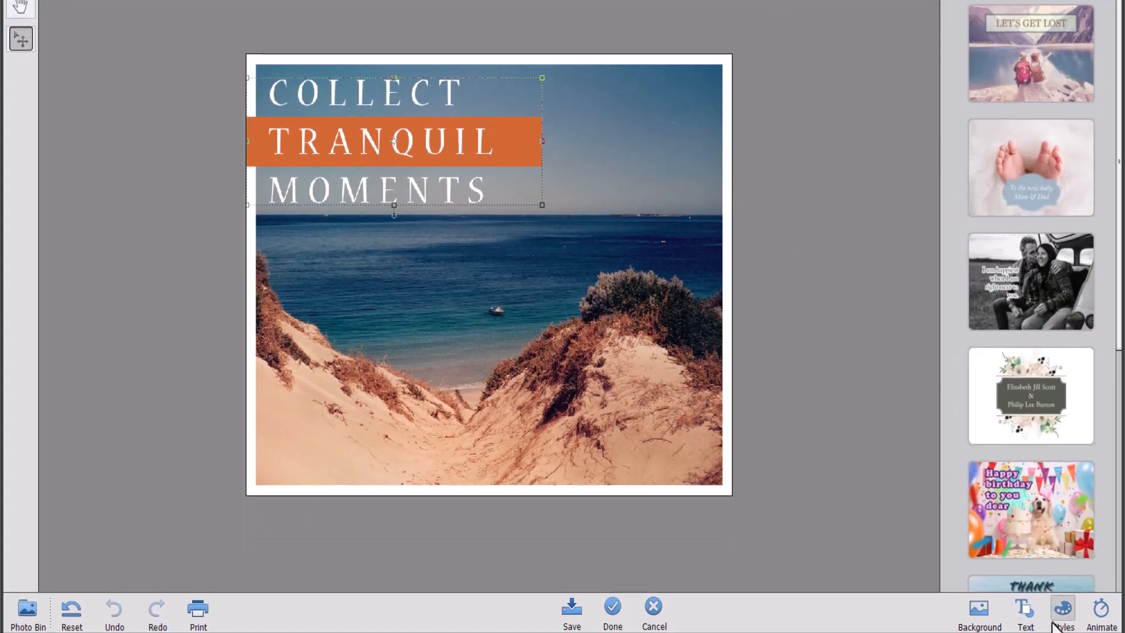
- Apply the style with the black-and-white couple photo to the whole quote graphic
click(1021, 323)
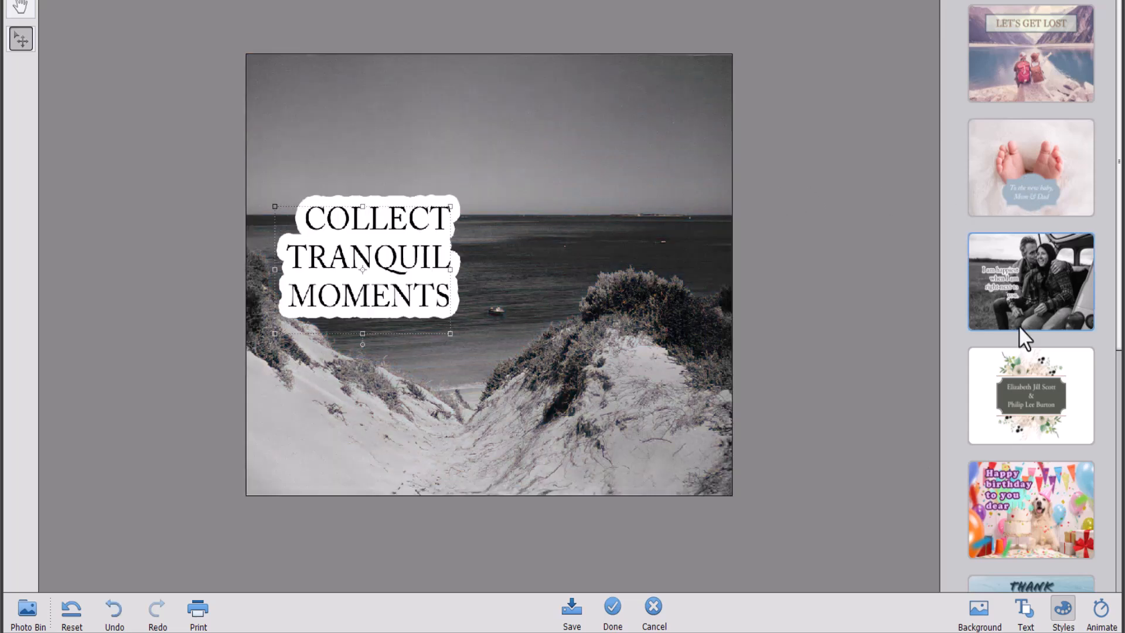
- Try the "Happy birthday to you dear", "You are berry amazing", starfish beach and "LET'S GET LOST" styles on the quote graphic
click(1038, 512)
scroll(1019, 451, down, 5)
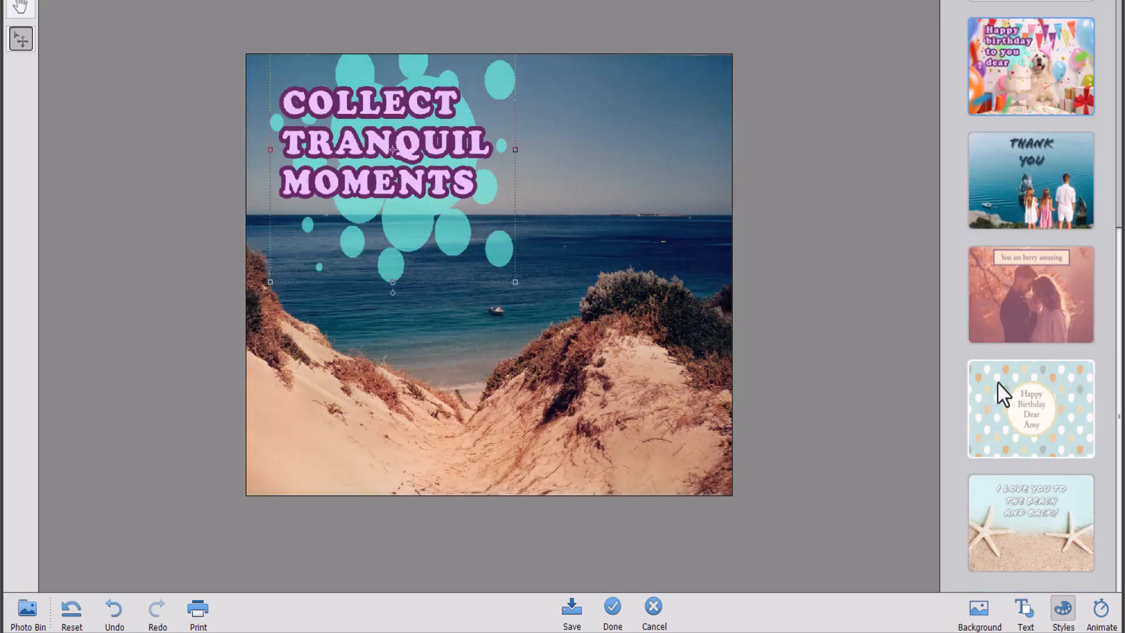
click(1014, 316)
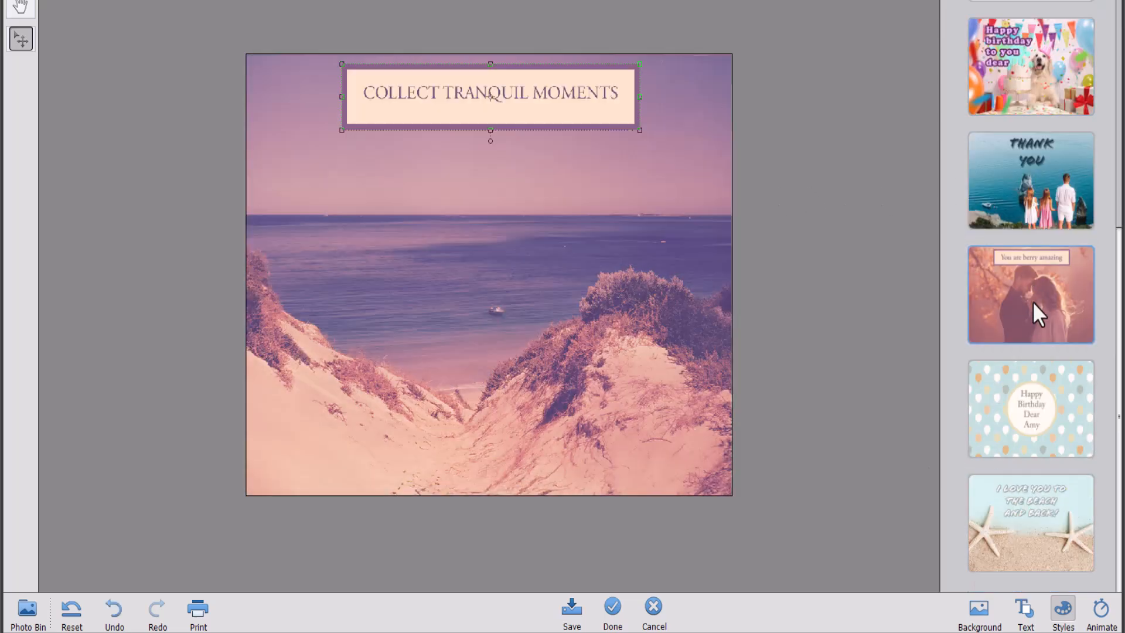
click(1003, 546)
scroll(1008, 527, up, 5)
click(1037, 30)
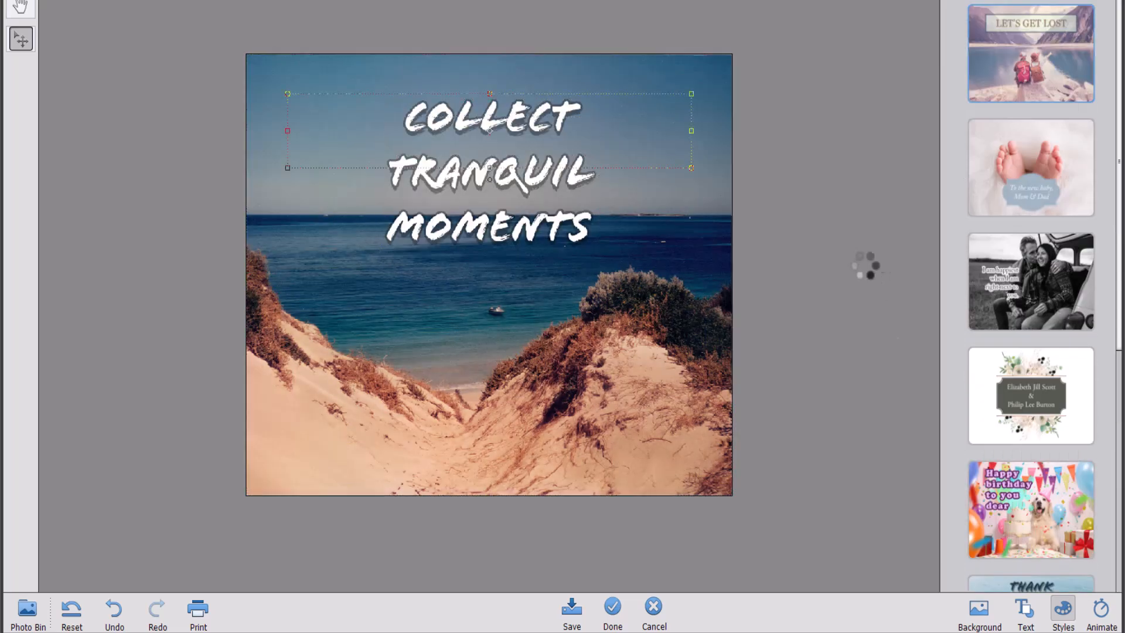
click(1008, 55)
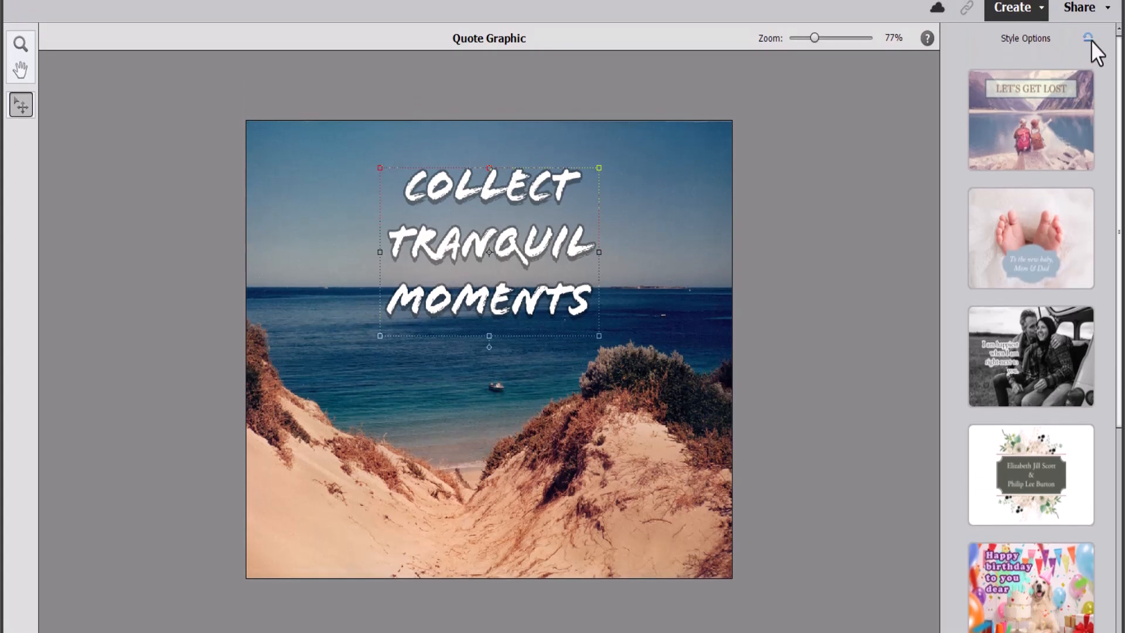
- Reset the quote graphic's style options to the template's original look
click(1085, 38)
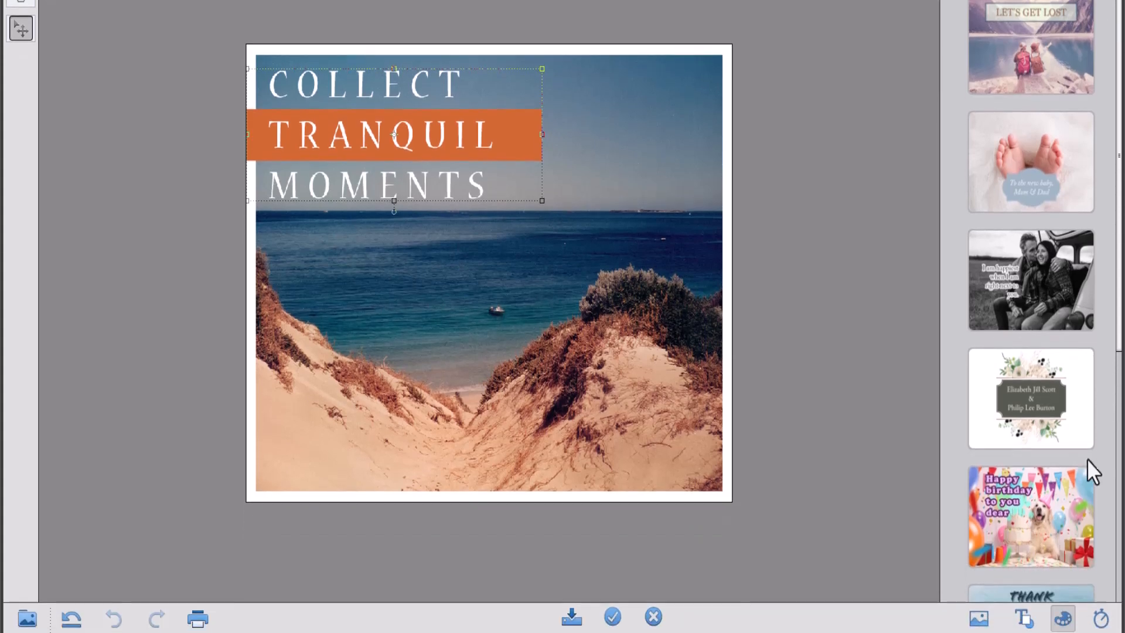
- Animate the quote graphic with the Photo Animation 1 preset
click(1098, 615)
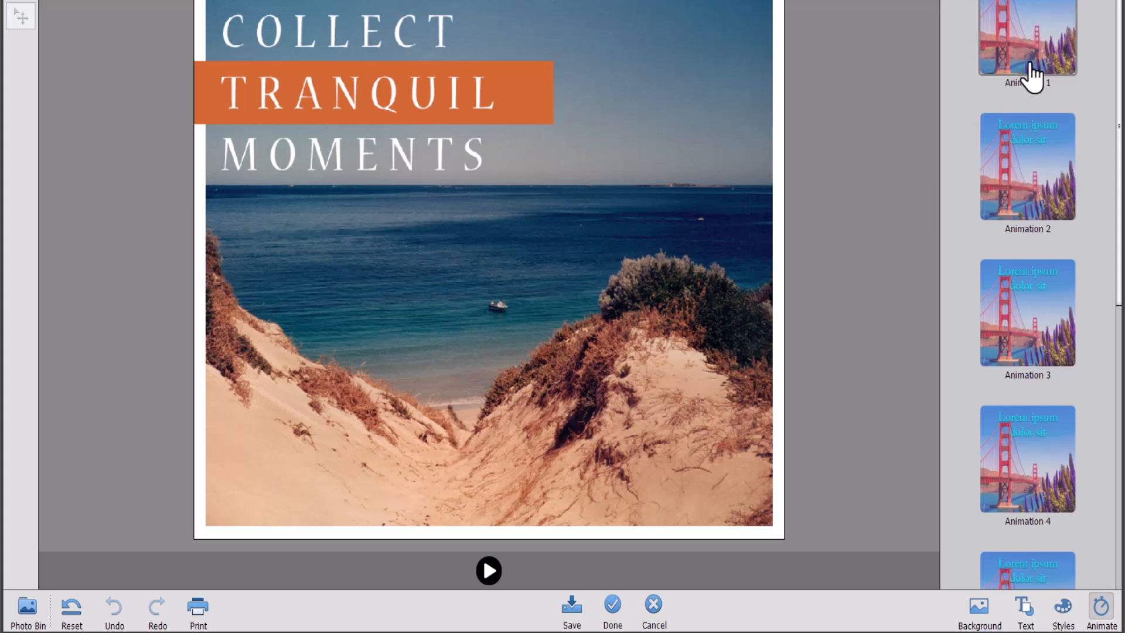
scroll(1058, 282, down, 8)
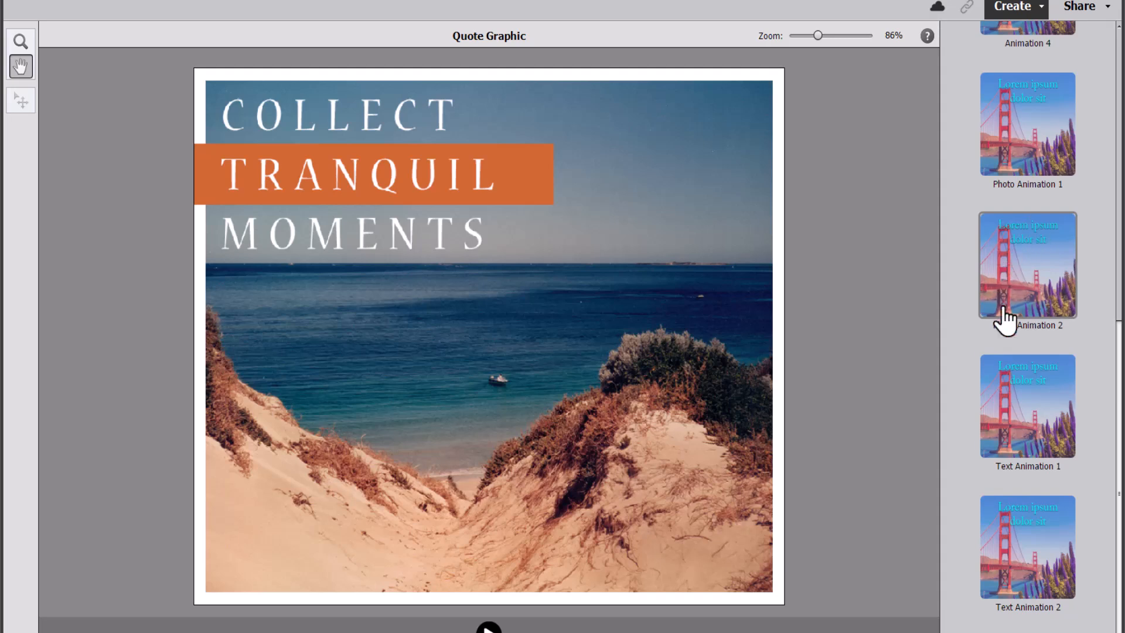
click(1042, 125)
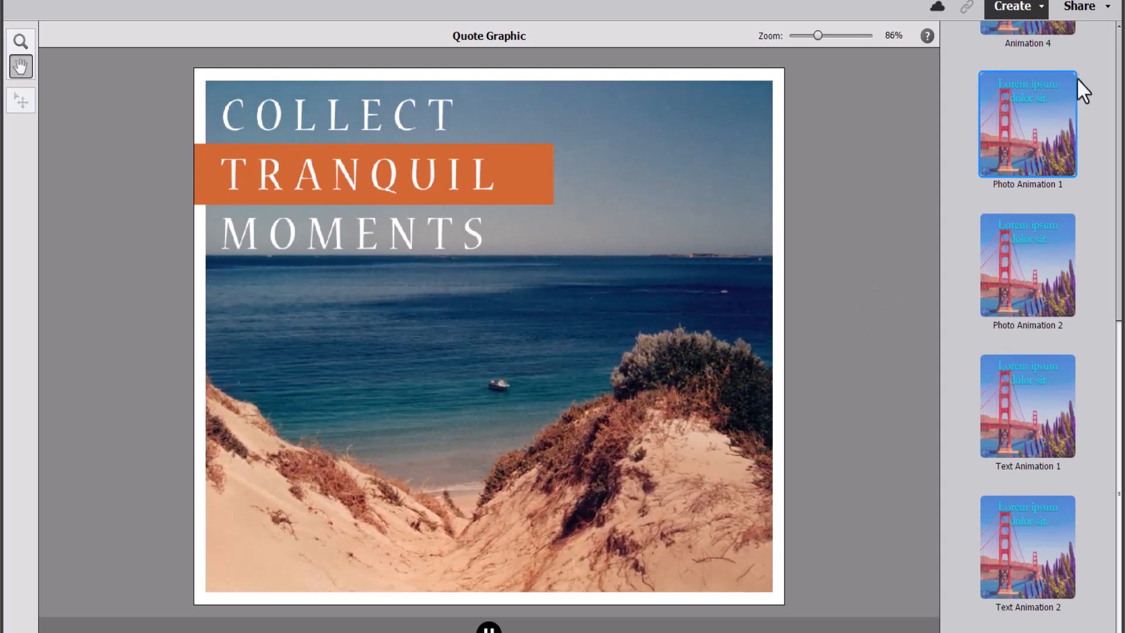
- Try the Animation 4, Animation 1 and Animation 2 presets on the quote graphic
scroll(1079, 86, up, 5)
click(1003, 321)
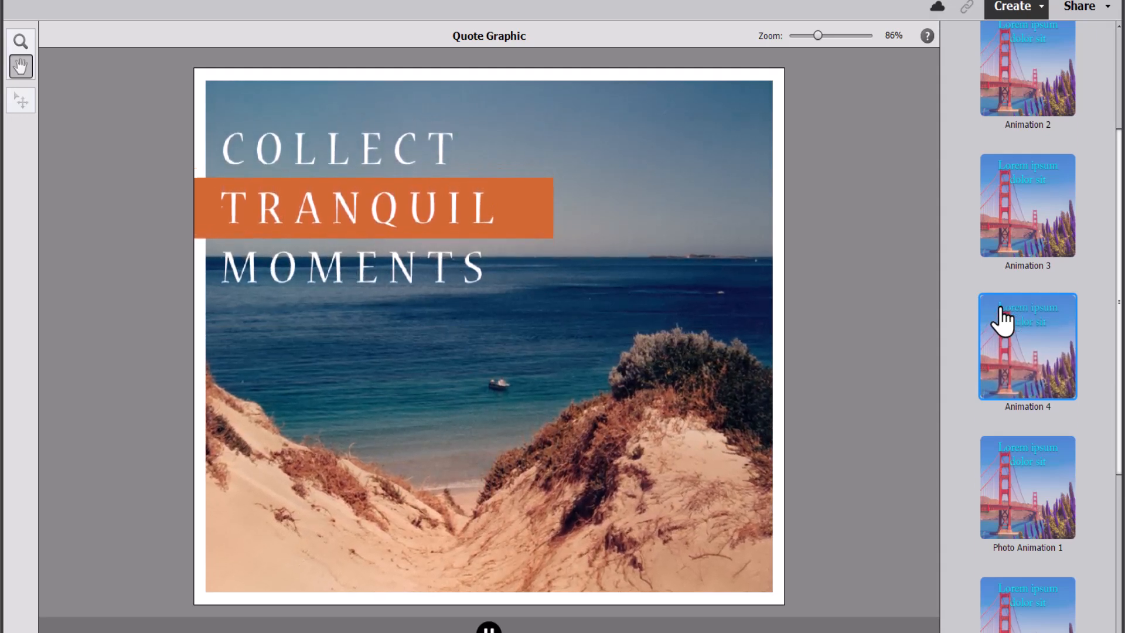
scroll(1017, 126, up, 3)
click(1017, 127)
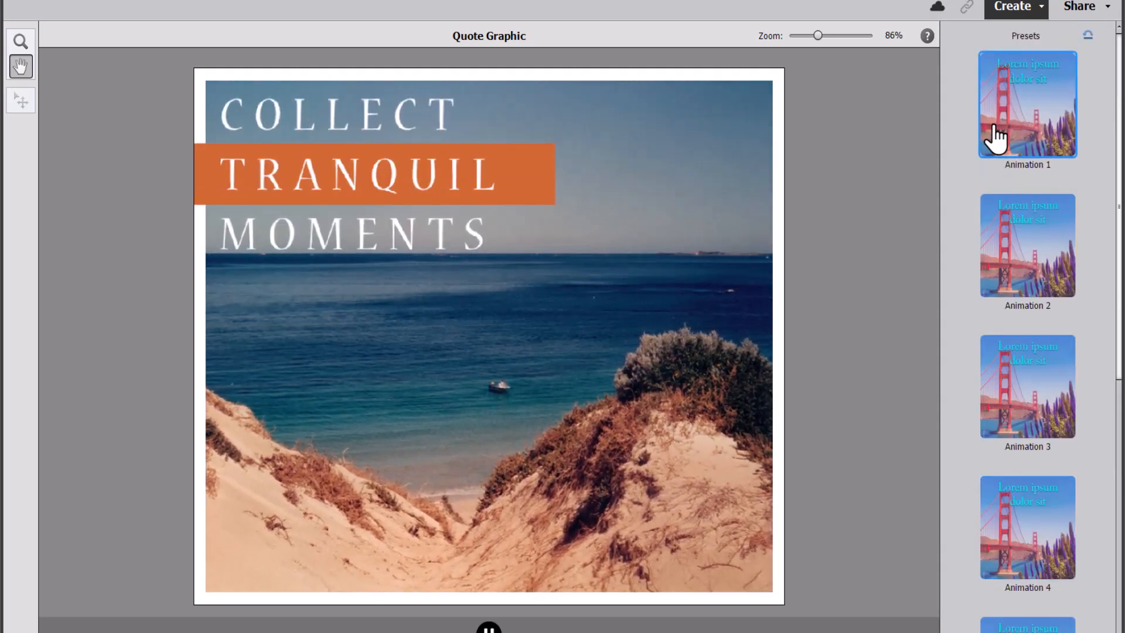
click(1044, 290)
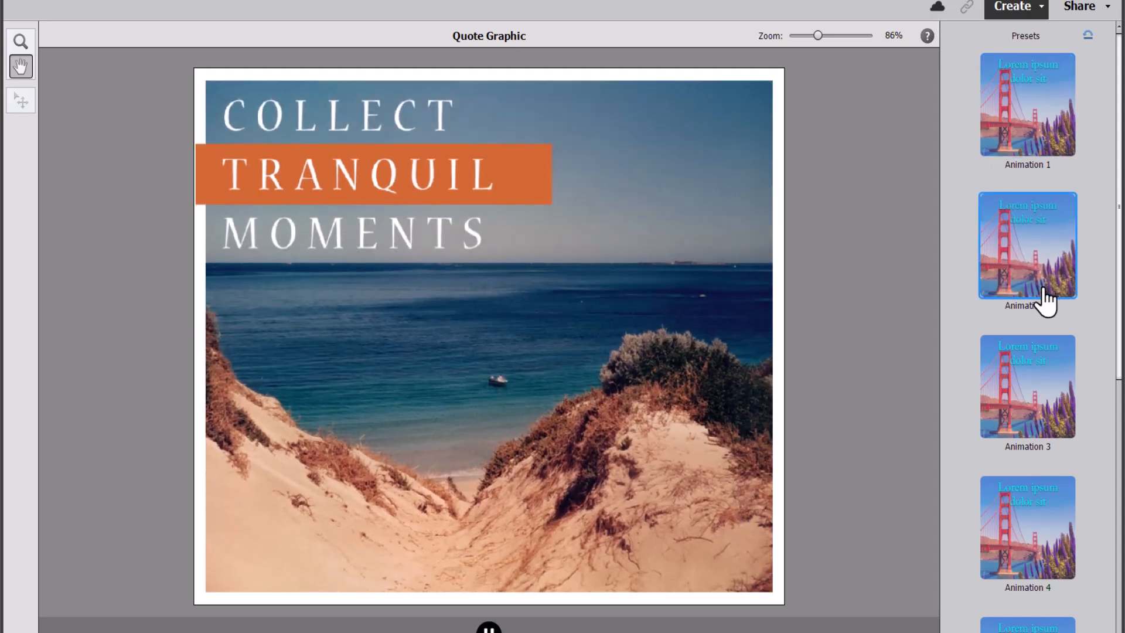
- Return the quote graphic to the Photo Animation 1 preset and start saving it
scroll(1043, 293, down, 3)
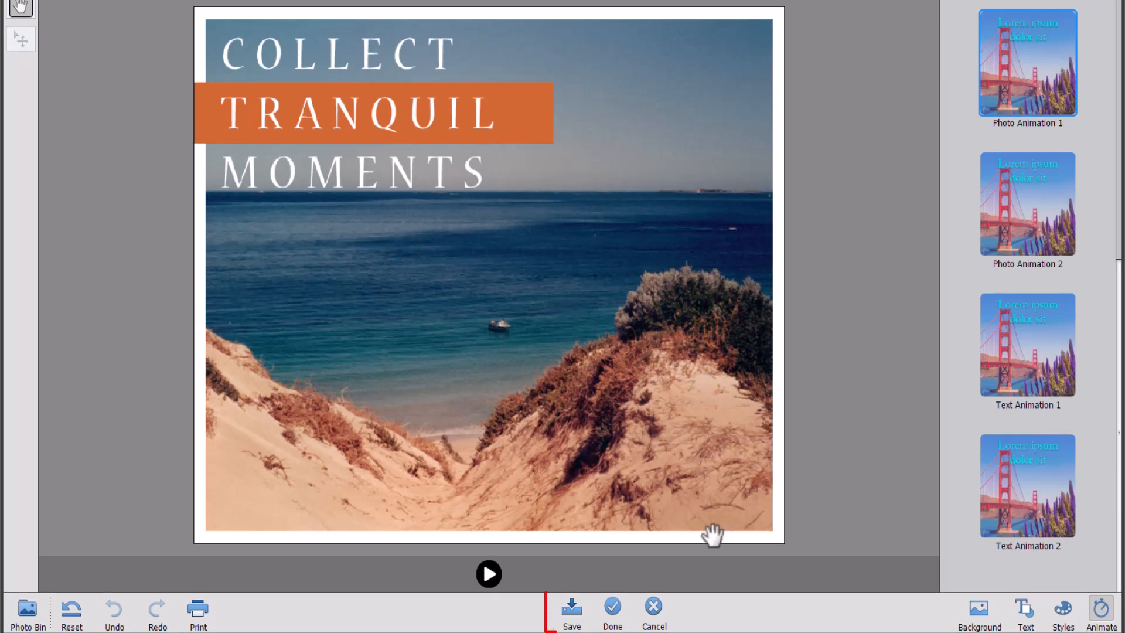
click(571, 613)
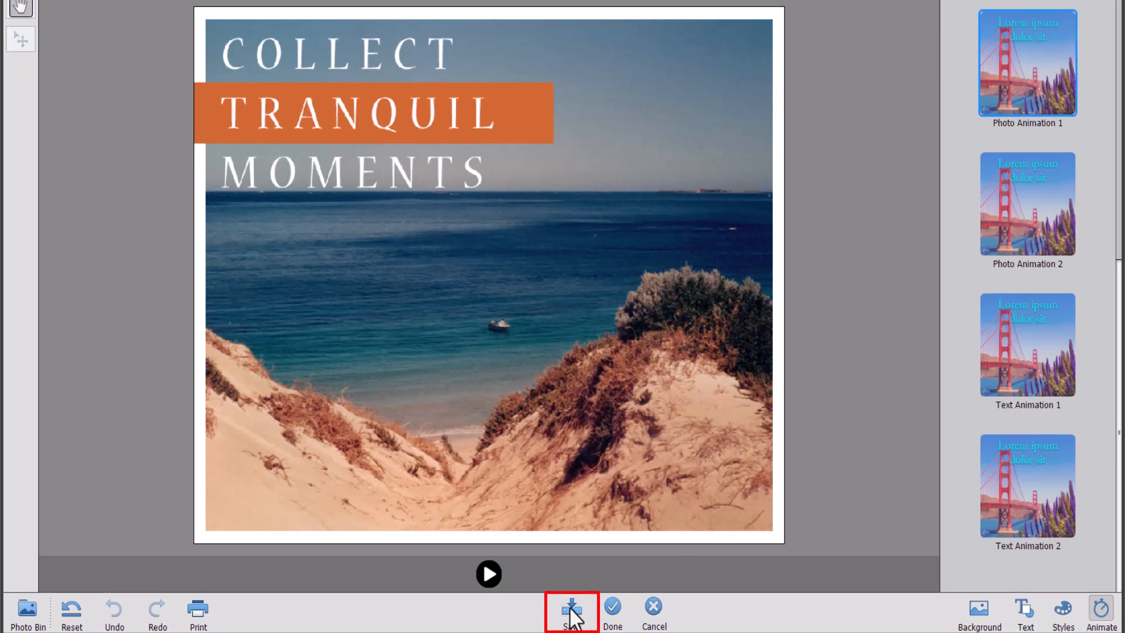